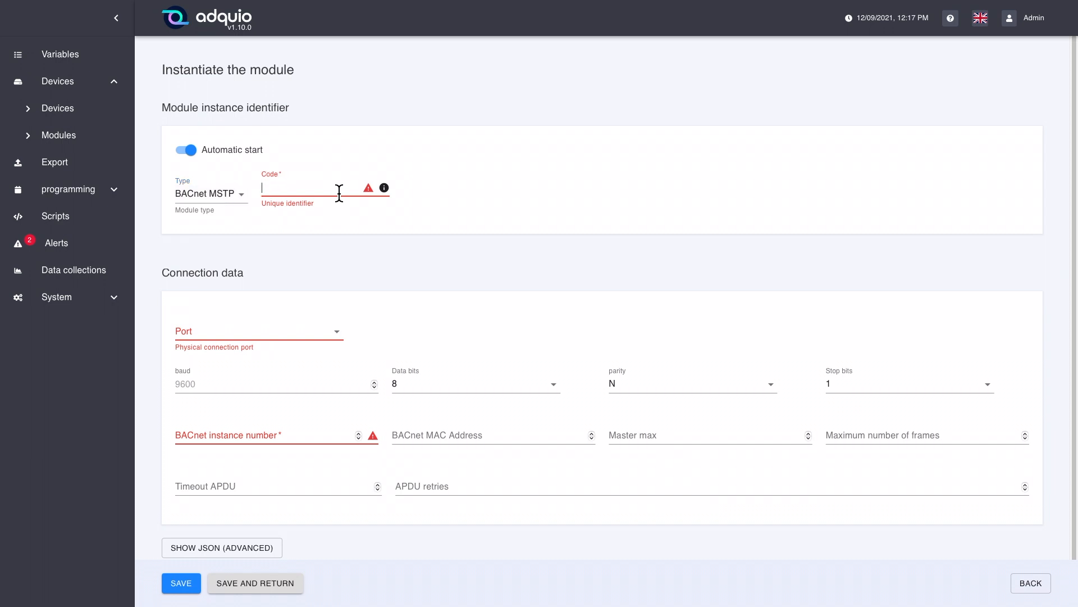
Step: Give the new BACnet MSTP module the code bacnet1 and assign it to port rs485_3 (/dev/ttyRS485_3)
type("bacnet1")
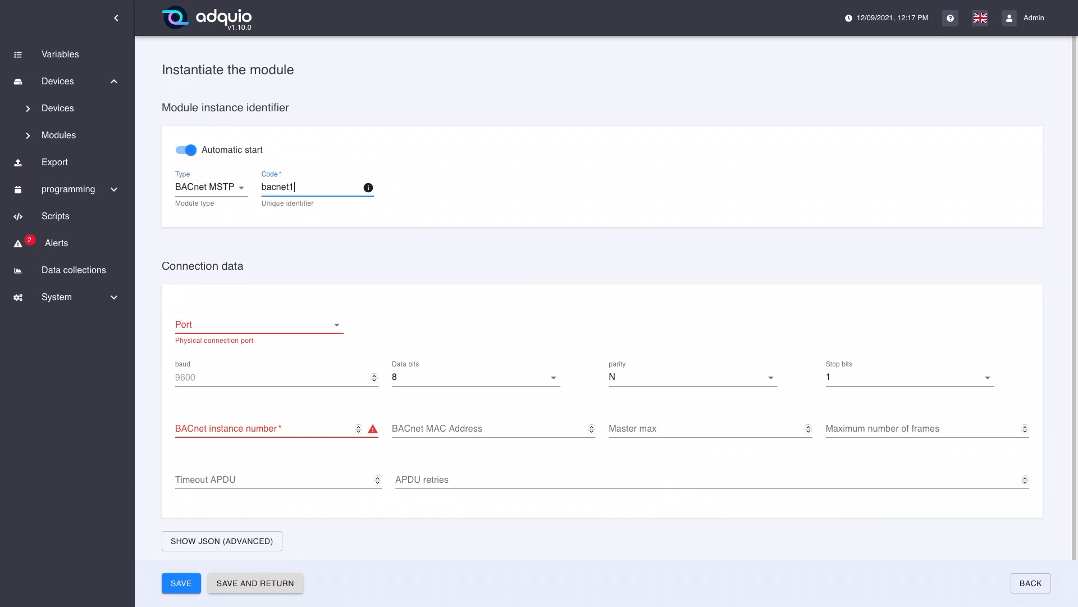
left_click(313, 336)
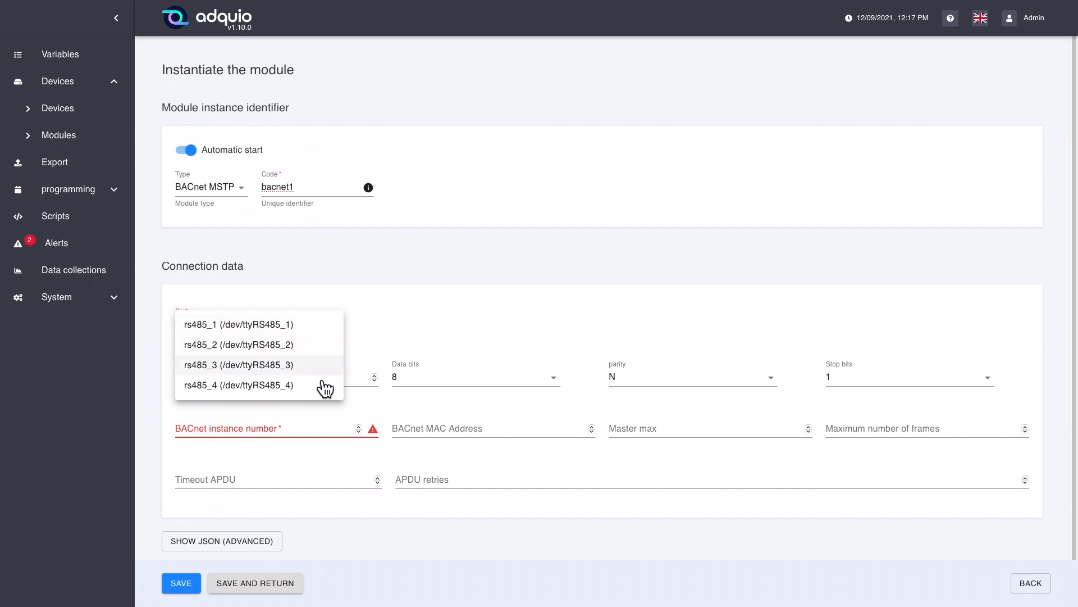
left_click(302, 371)
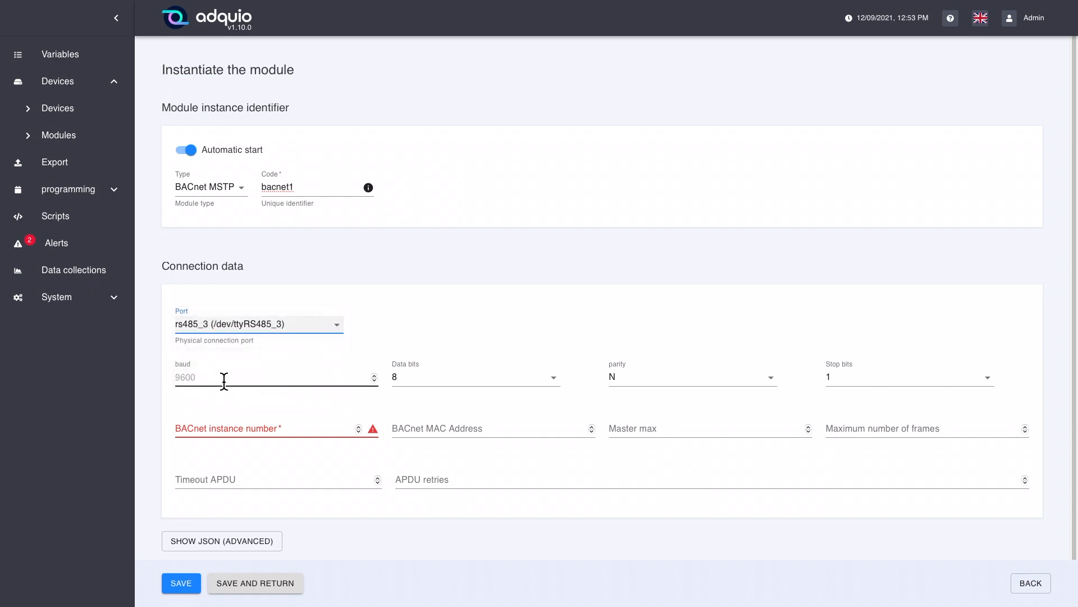
Step: Try 1 as the BACnet instance number and discard the unsaved BACnet MSTP module
left_click(224, 382)
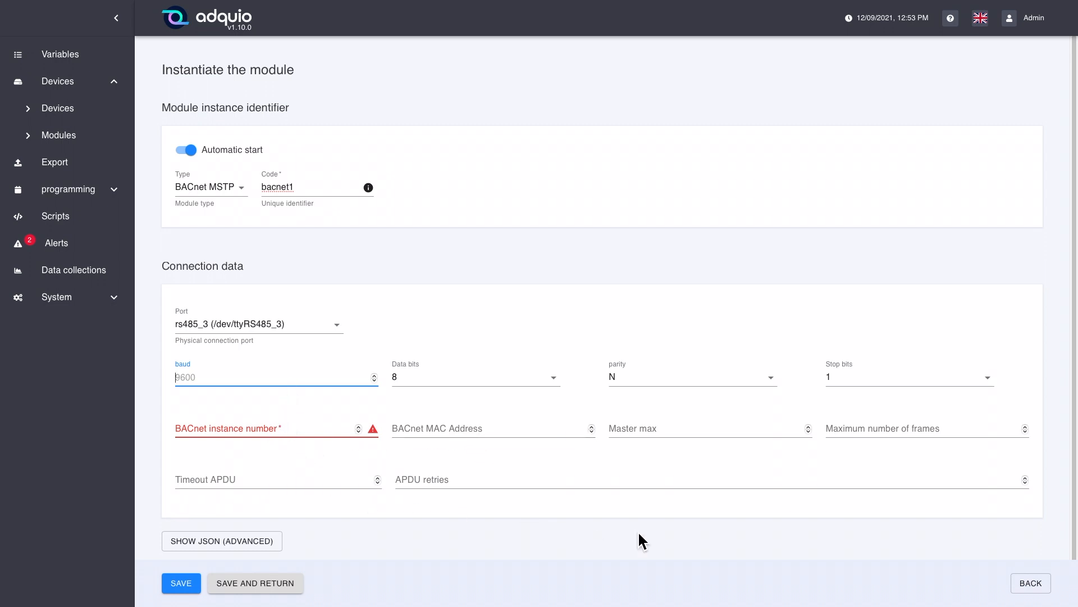
left_click(326, 479)
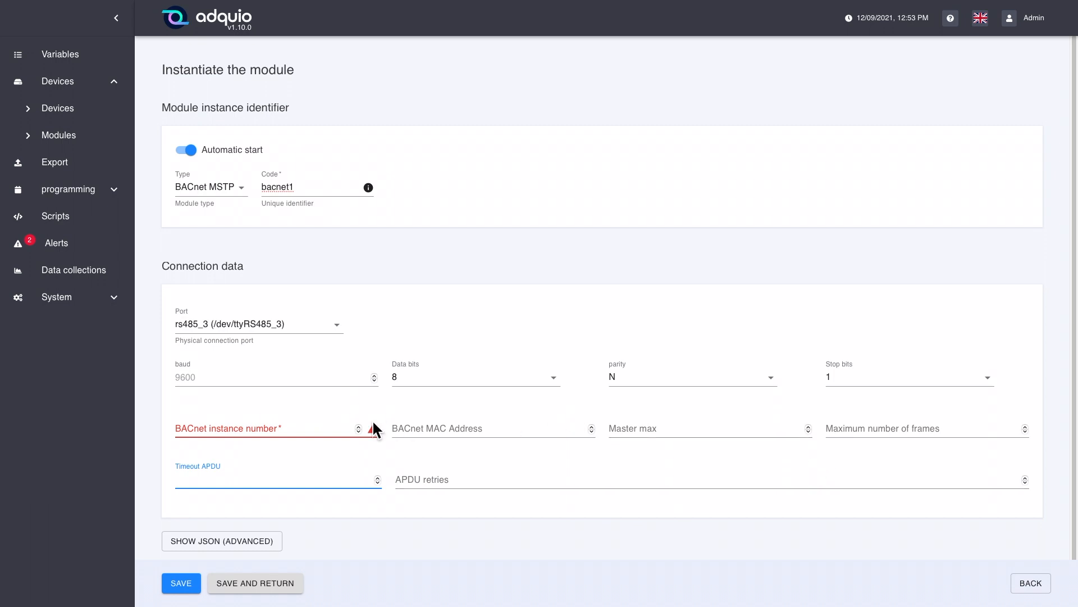
left_click(344, 429)
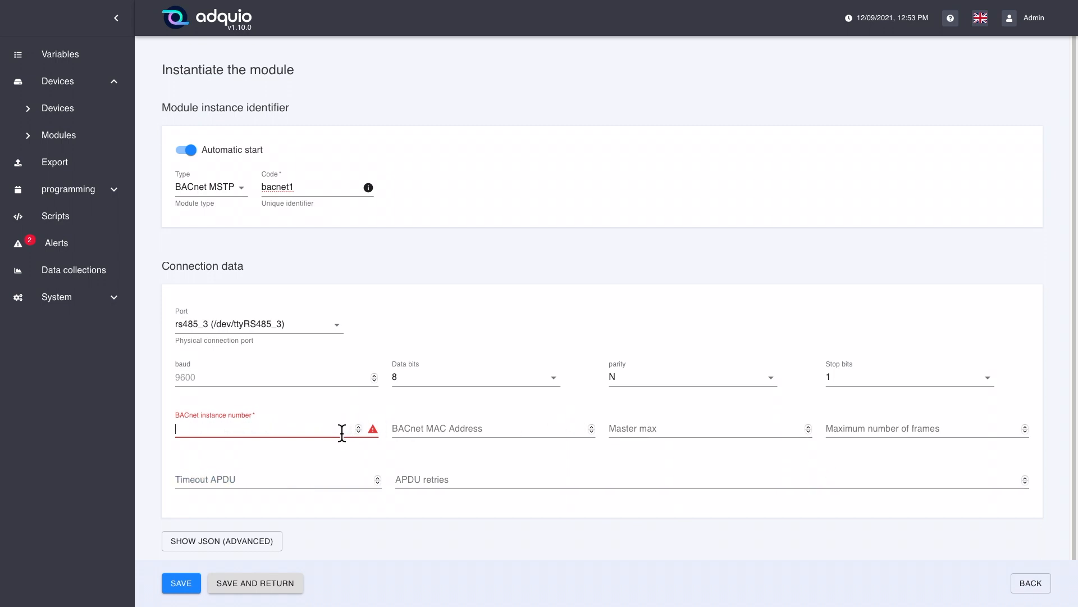
type("1")
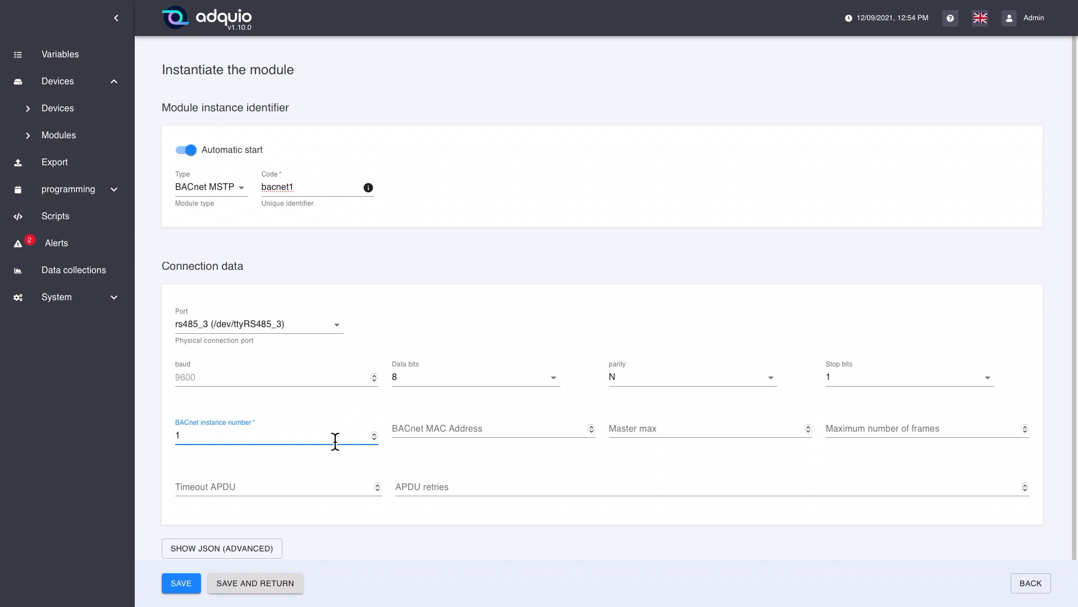
key("BackSpace")
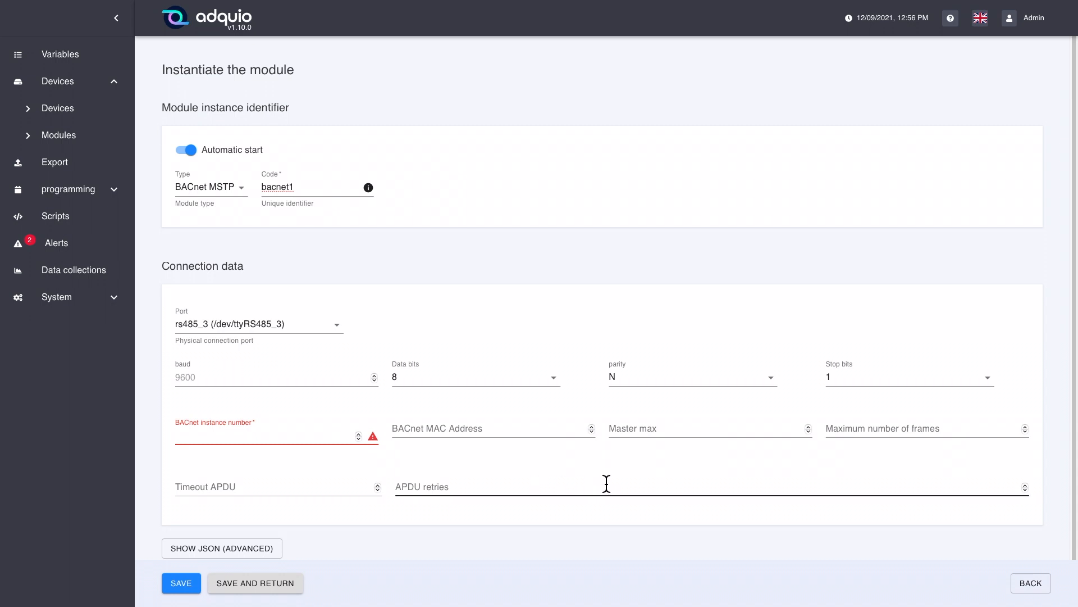
left_click(1028, 585)
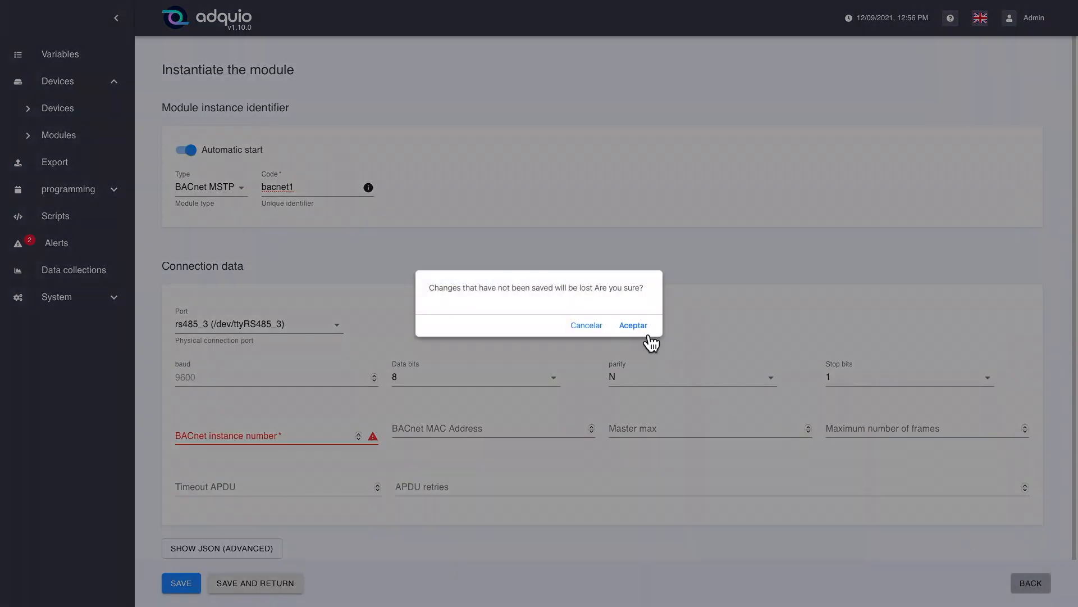
left_click(644, 330)
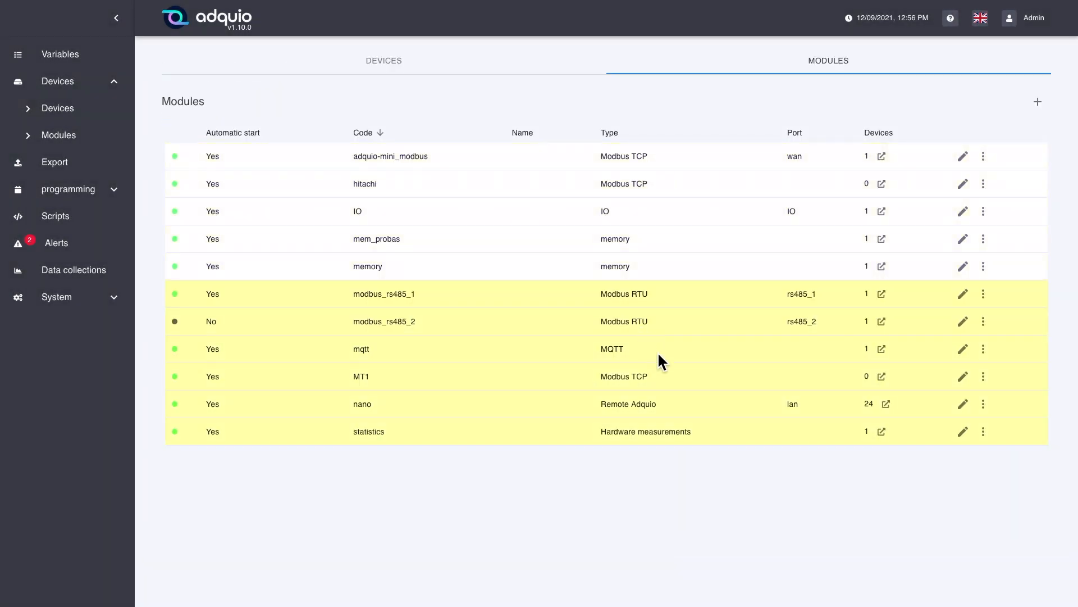
Step: Start a new module of type BACnet IP with the code BacIP1
left_click(1039, 106)
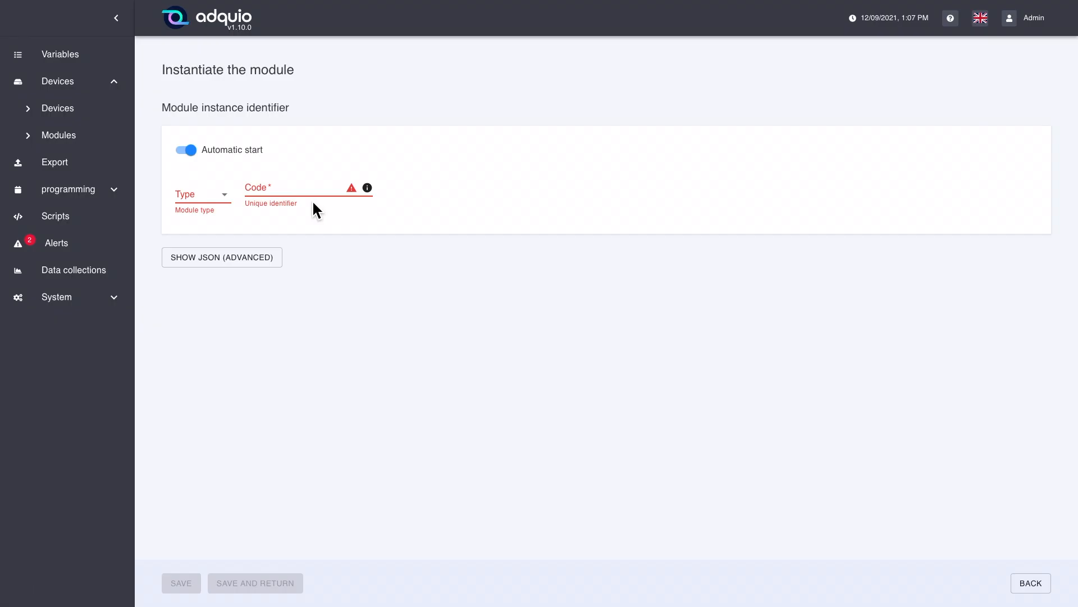
left_click(231, 203)
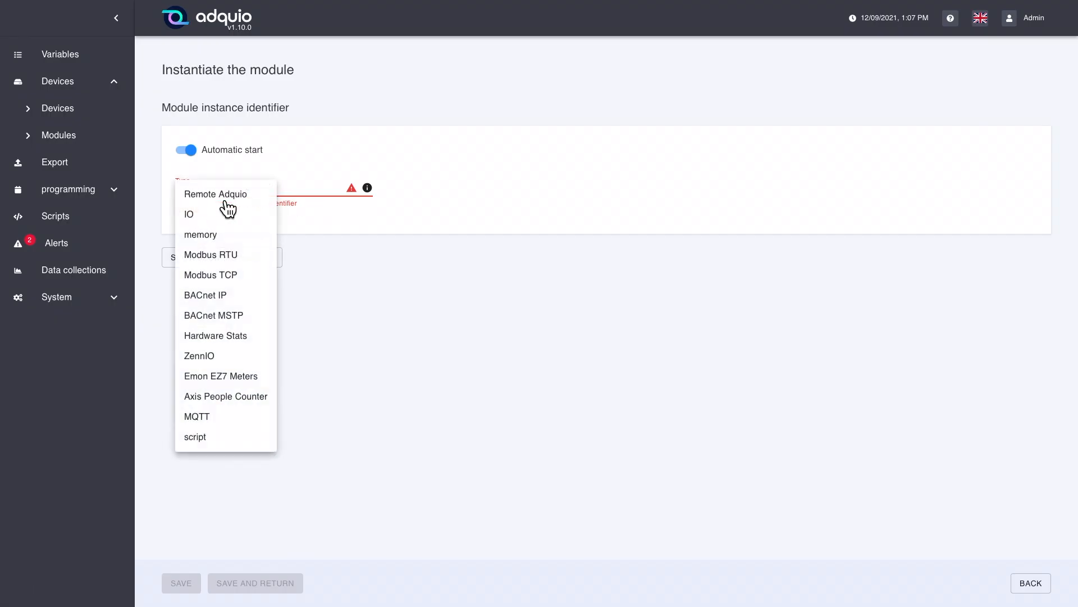
left_click(227, 299)
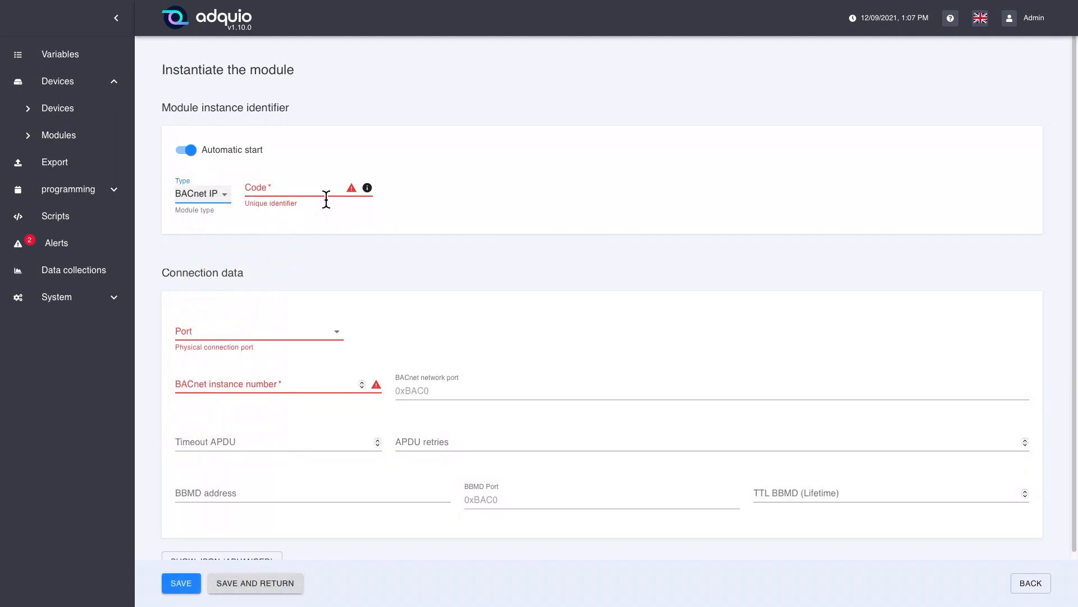
left_click(314, 192)
type("BacIP1")
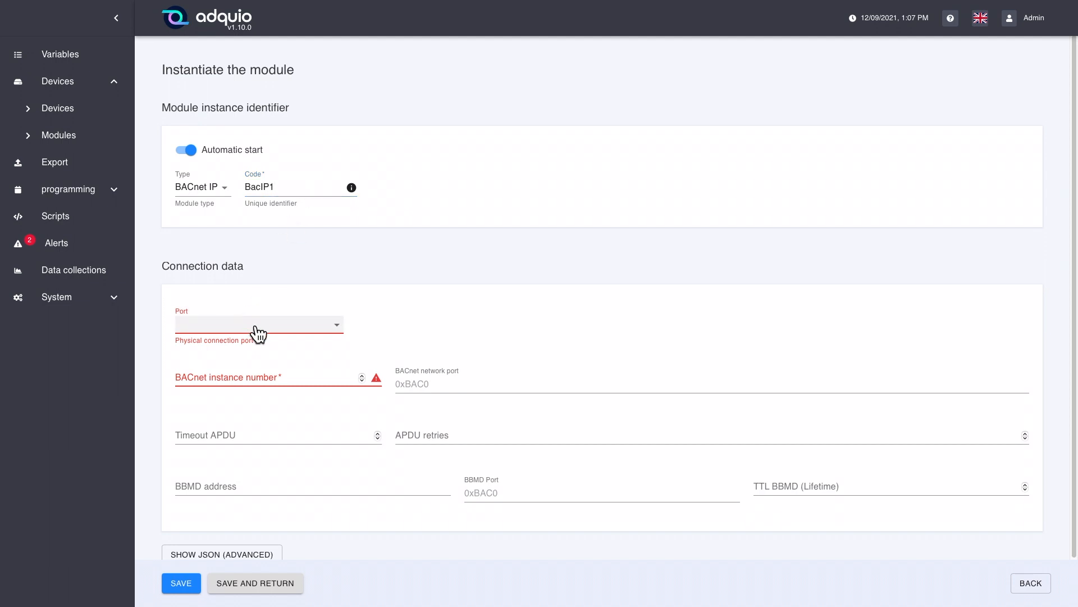
Step: Set the BACnet IP module's port to lan (br-lan) and its BACnet instance number to 5
left_click(255, 331)
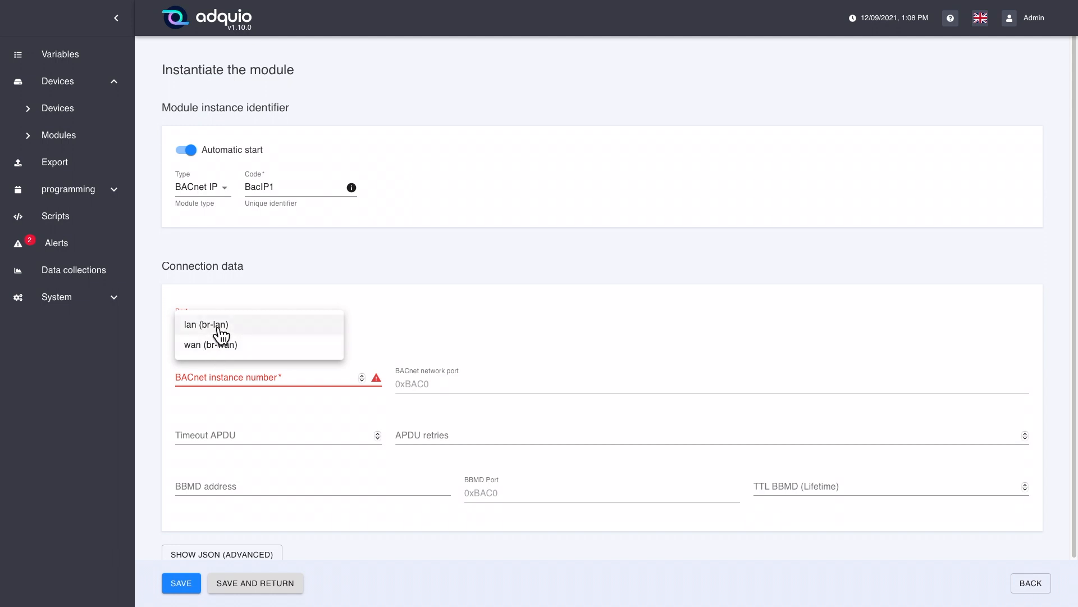
left_click(221, 336)
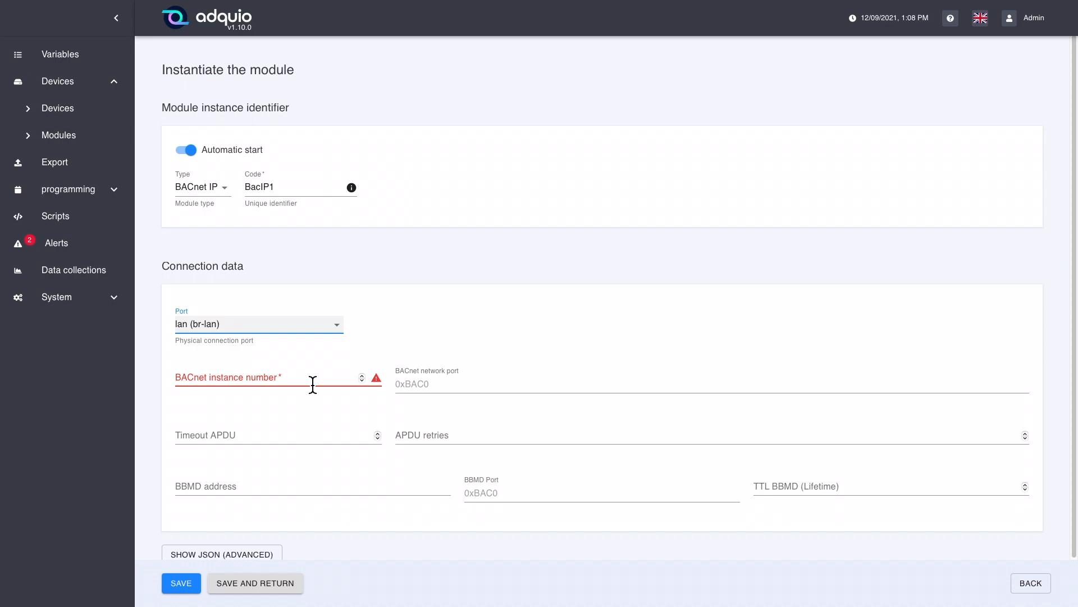
left_click(311, 384)
type("5")
left_click(421, 384)
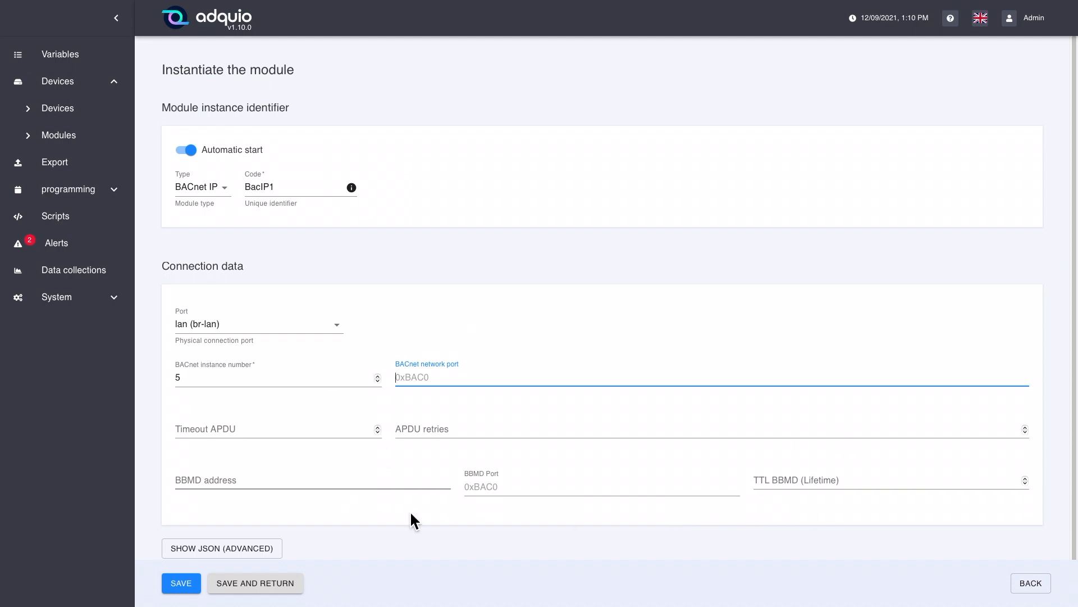
Step: Discard the unsaved BACnet IP module and return to the module list
left_click(1034, 587)
left_click(635, 327)
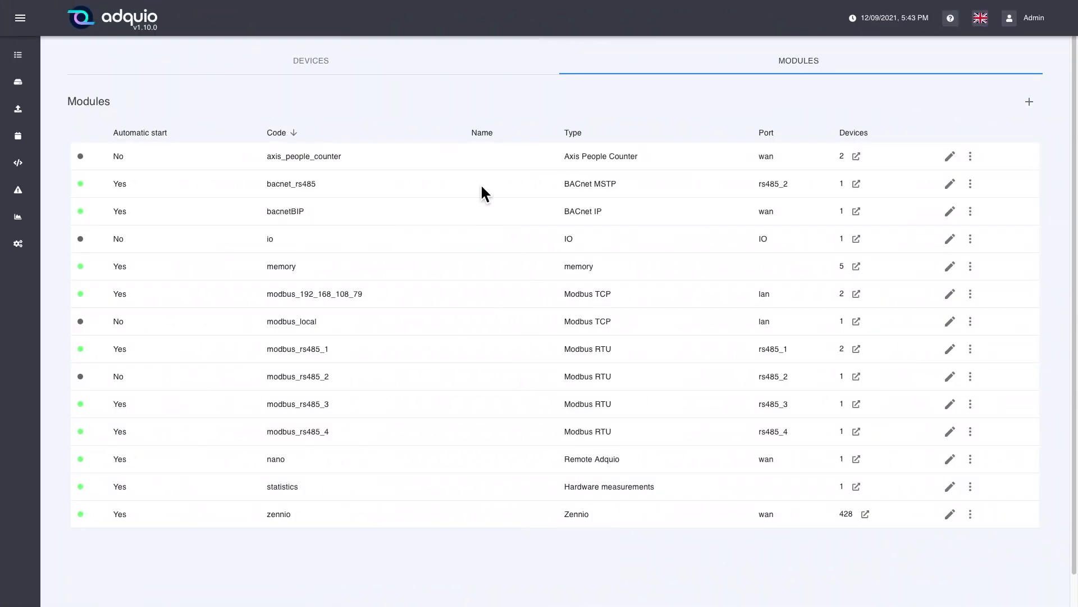
Step: Look through the device list for the BACnet thermostats TermostatoUB100_BIP and TermostatoUB100_MSTP
left_click(291, 66)
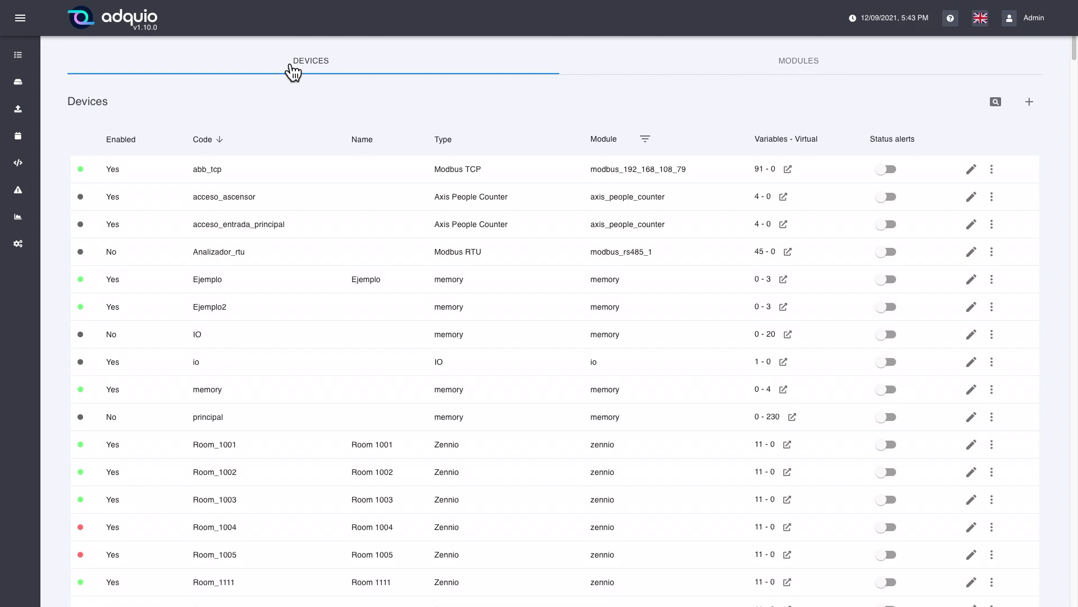
scroll(378, 207, "down", 20)
scroll(383, 209, "down", 20)
scroll(392, 241, "down", 20)
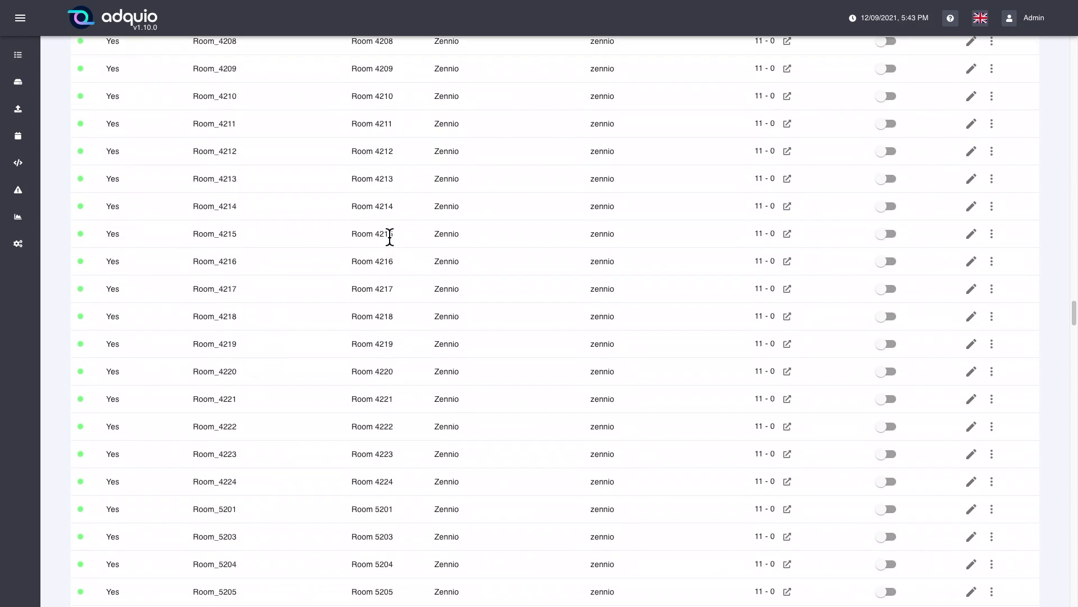
scroll(390, 237, "down", 20)
scroll(388, 244, "down", 20)
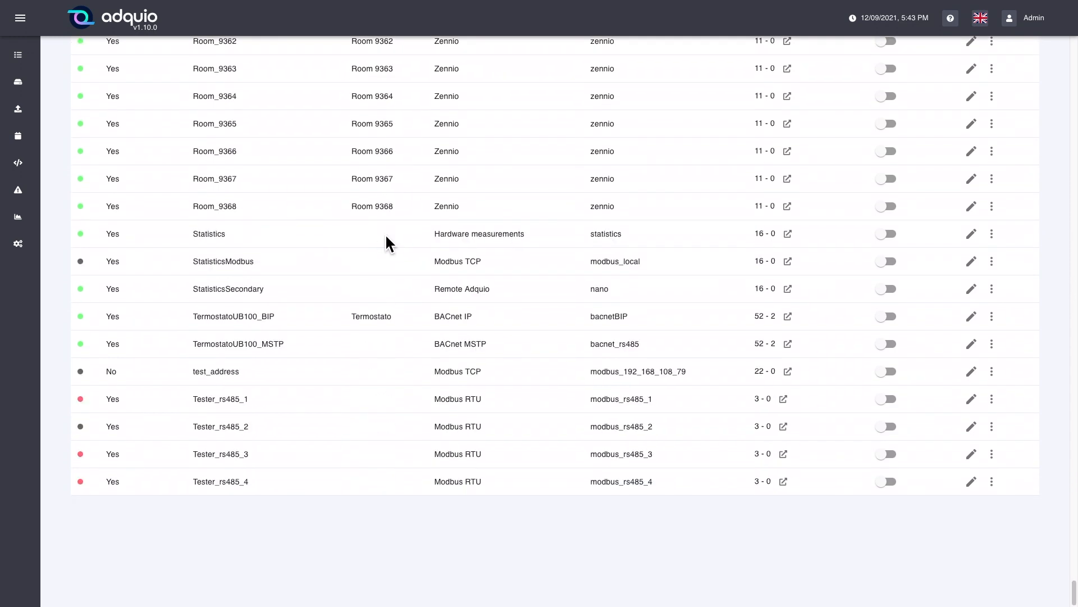
scroll(386, 239, "up", 1)
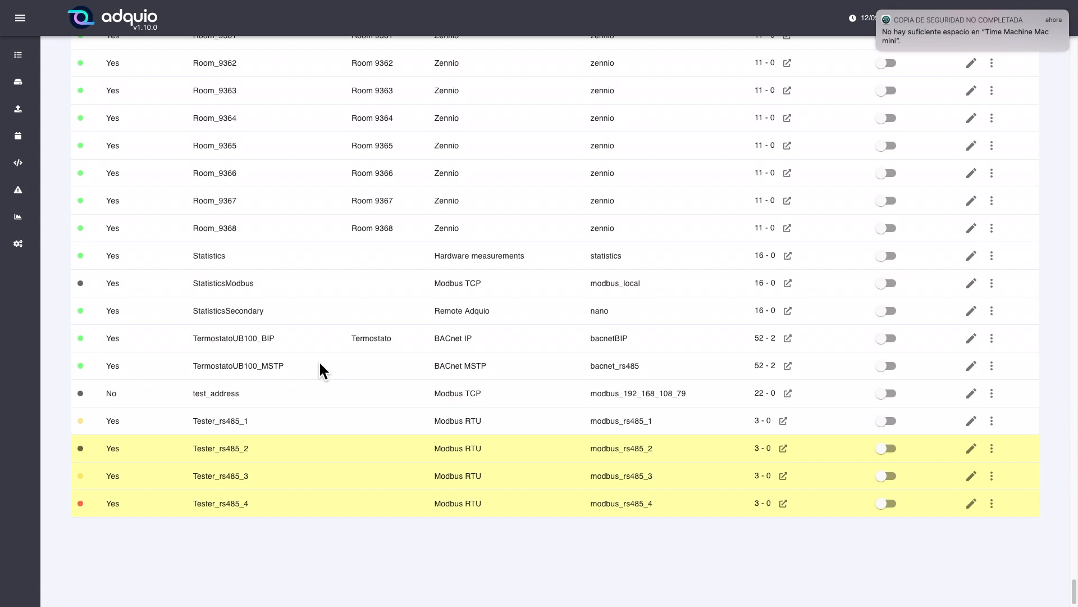
left_click_drag(286, 369, 188, 373)
left_click(227, 372)
left_click_drag(262, 338, 284, 341)
left_click(333, 366)
Step: Open the TermostatoUB100_MSTP device for editing and review the available device types, keeping BACnet MSTP
left_click(977, 369)
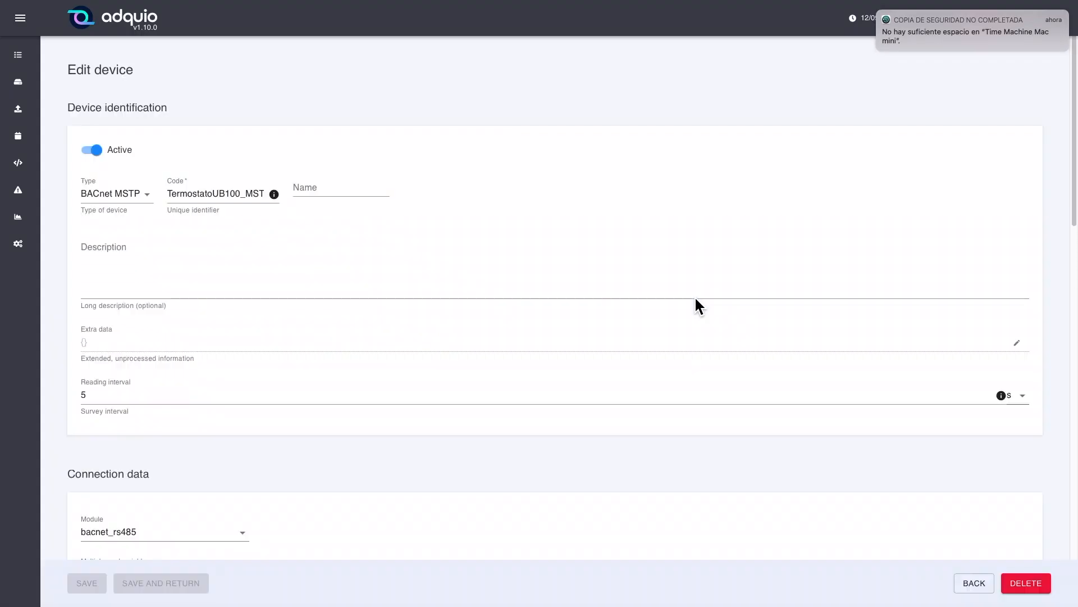
left_click(157, 204)
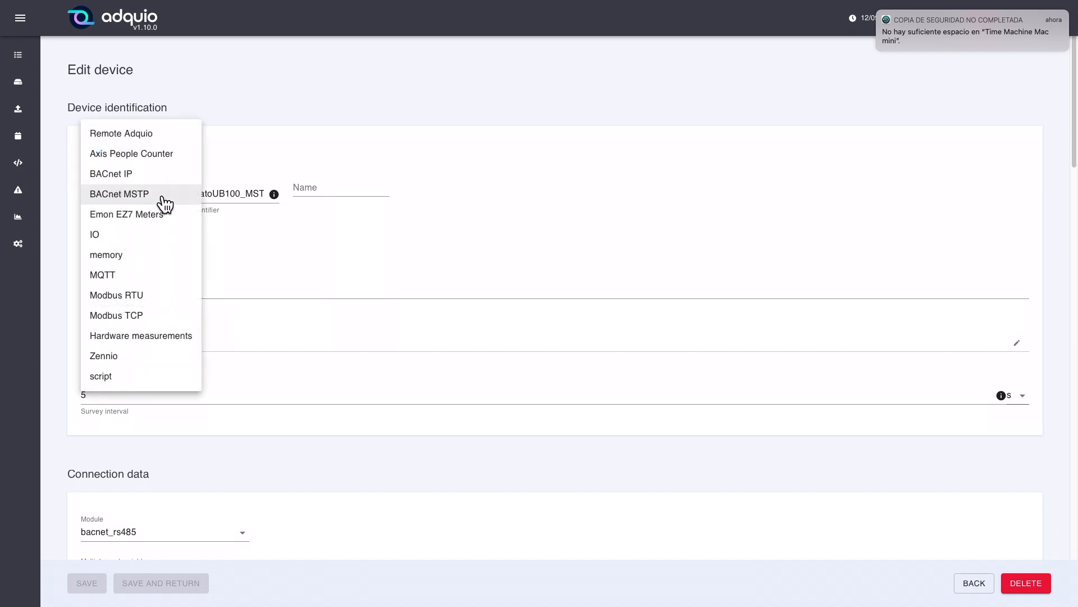
left_click(159, 205)
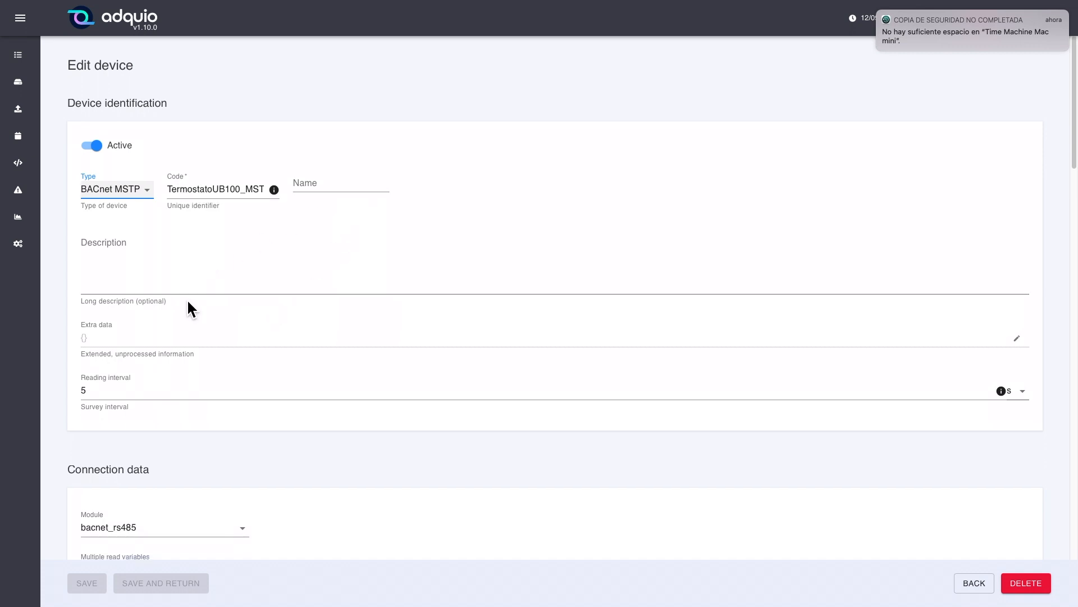
Step: Check the modules available in the device's connection data, keeping bacnet_rs485 selected
scroll(168, 229, "down", 4)
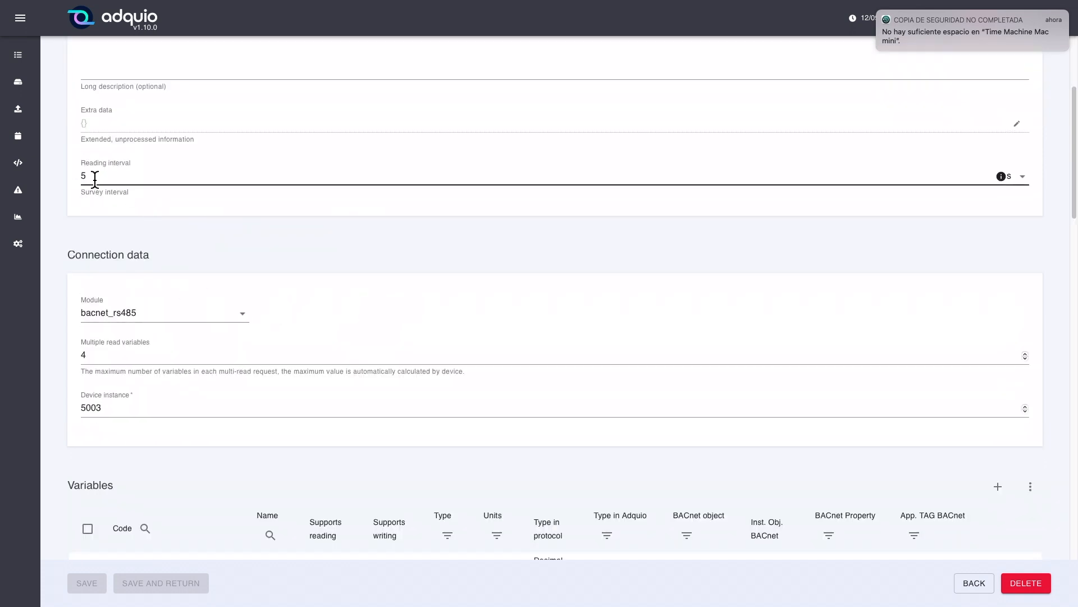
scroll(226, 271, "down", 1)
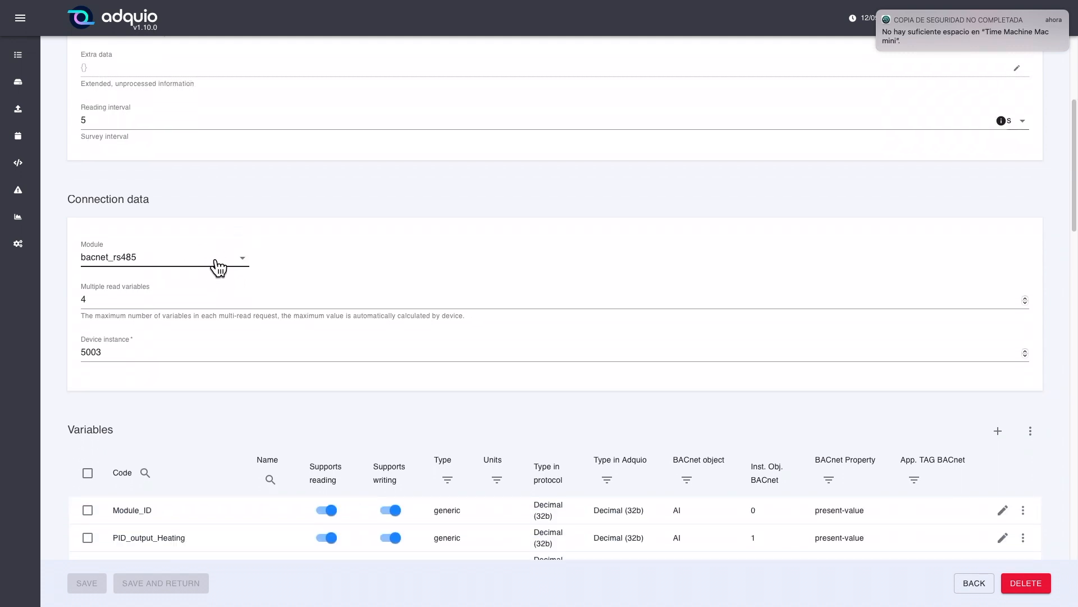
left_click(221, 270)
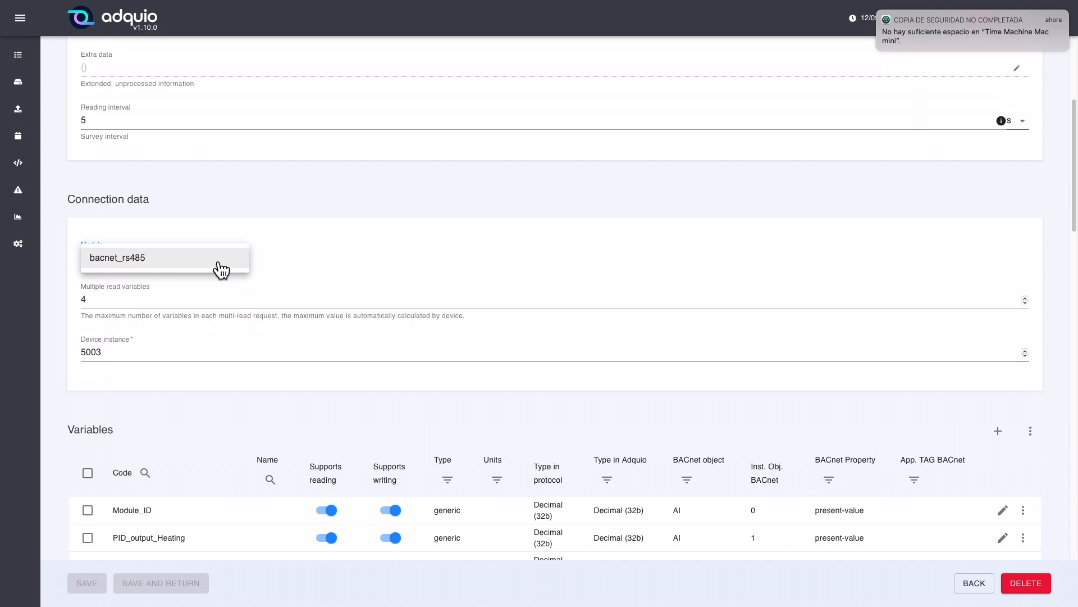
left_click(214, 258)
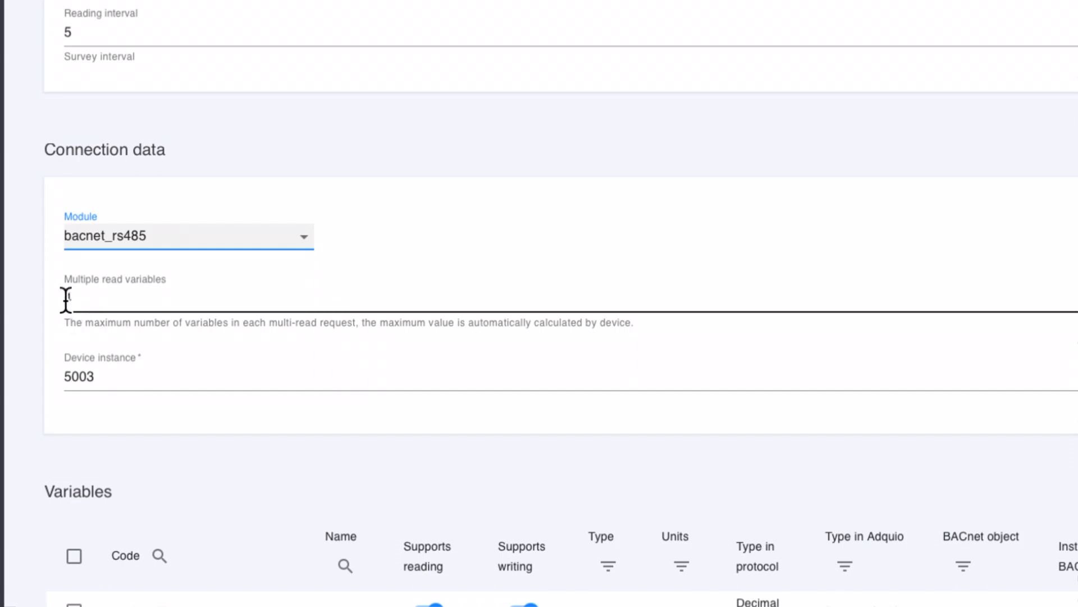
Step: Examine the device's multiple read variables, device instance and variables table, and return to the device list without saving
left_click(66, 297)
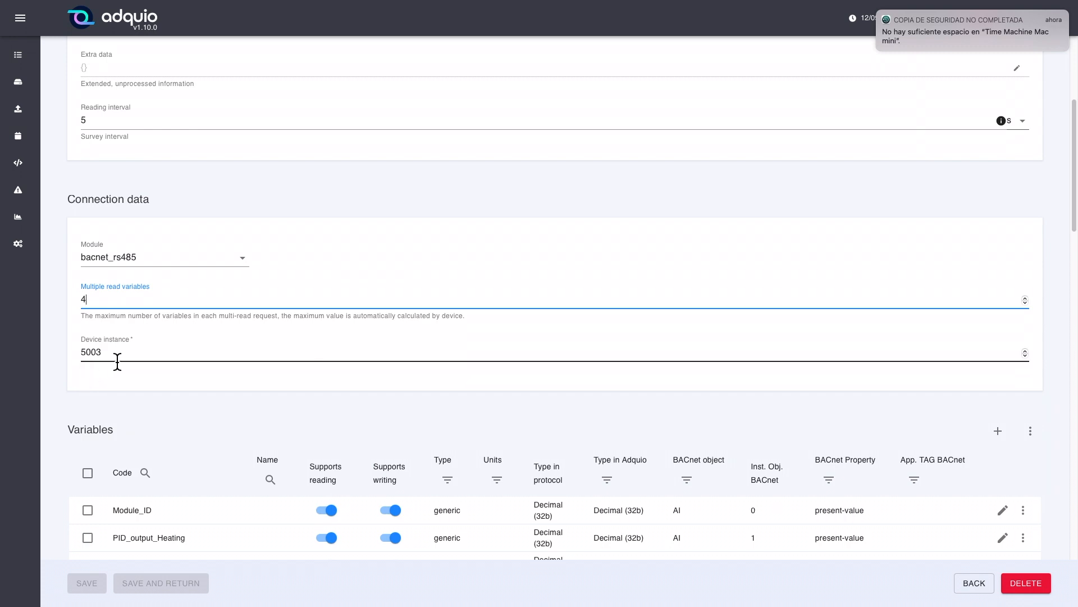
left_click_drag(116, 362, 67, 361)
left_click(148, 357)
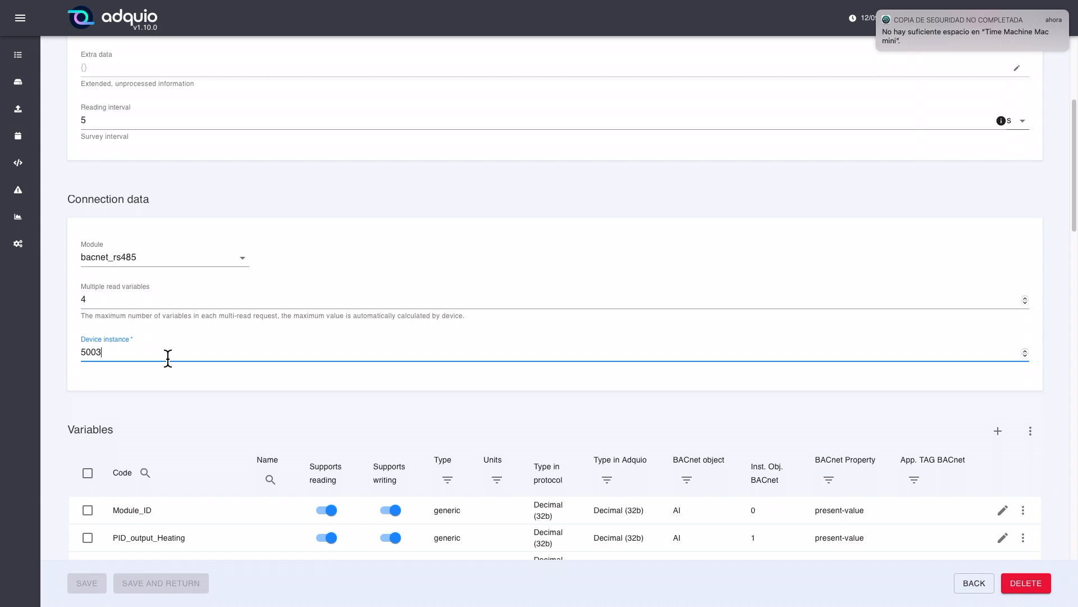
scroll(167, 356, "down", 1)
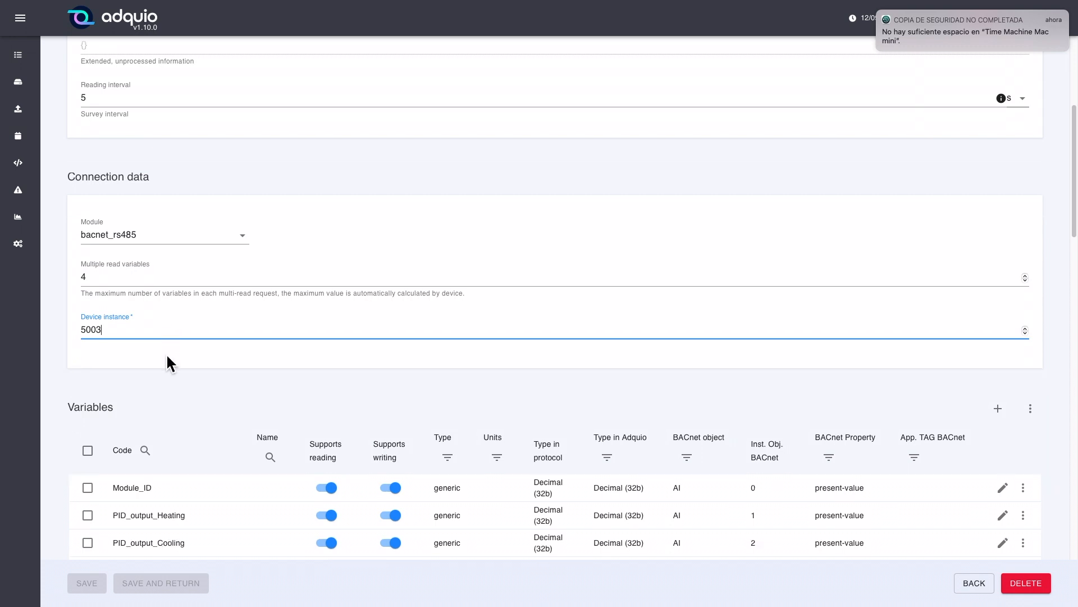
scroll(167, 356, "down", 1)
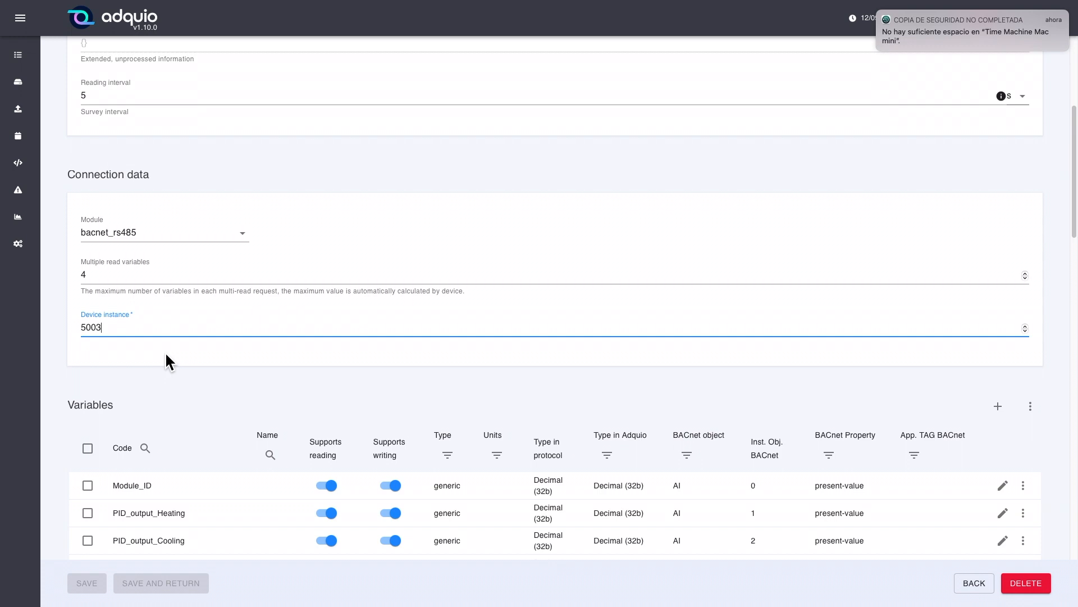
scroll(166, 359, "down", 5)
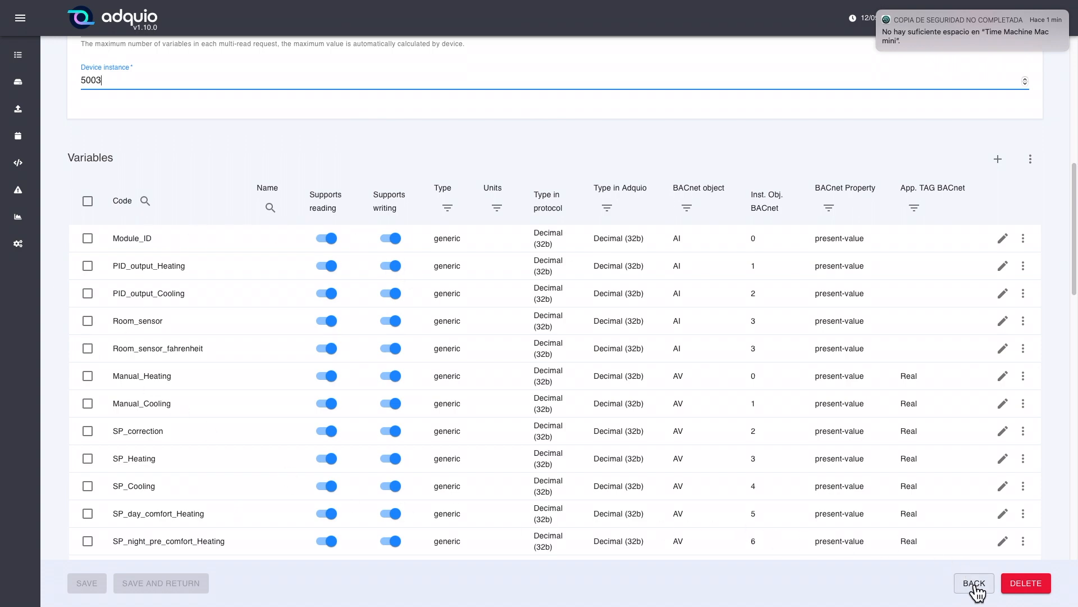
left_click(975, 588)
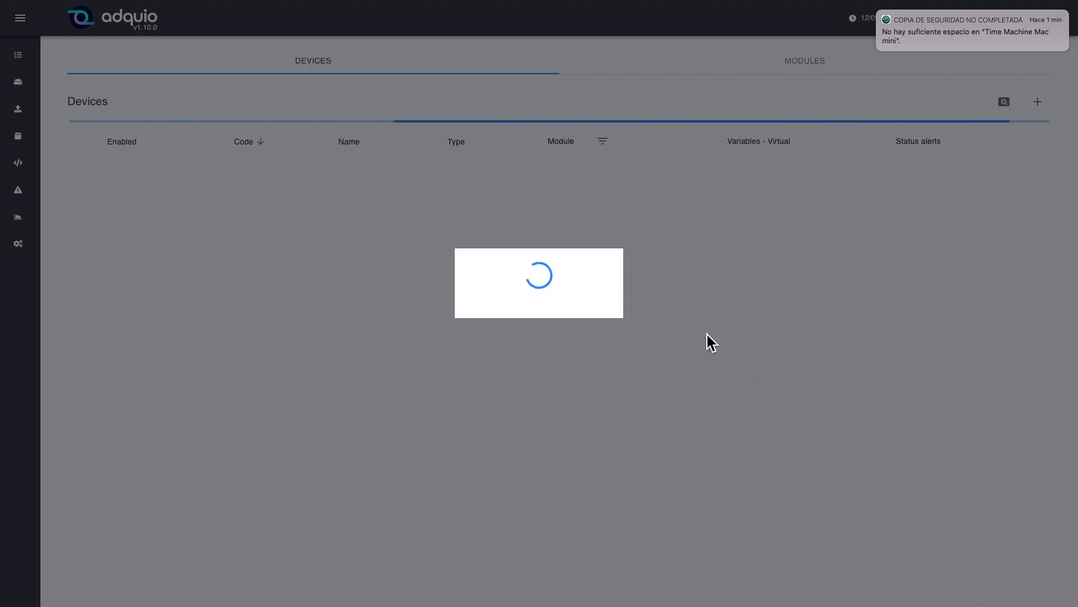
Step: Open the TermostatoUB100_BIP device for editing and check the modules available in its connection data, keeping bacnetBIP
scroll(382, 385, "down", 20)
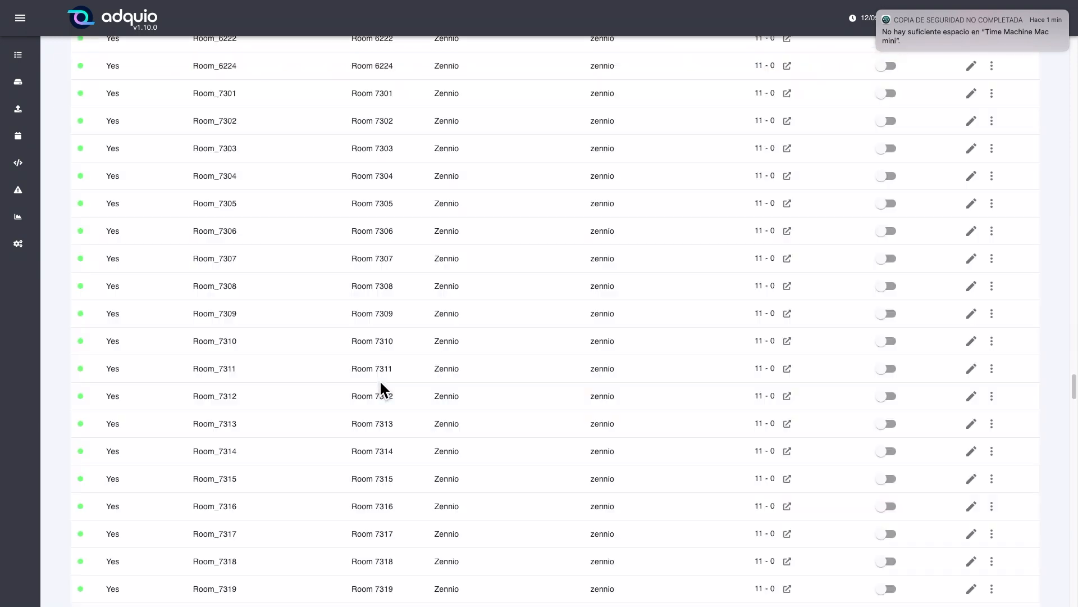
scroll(382, 380, "down", 10)
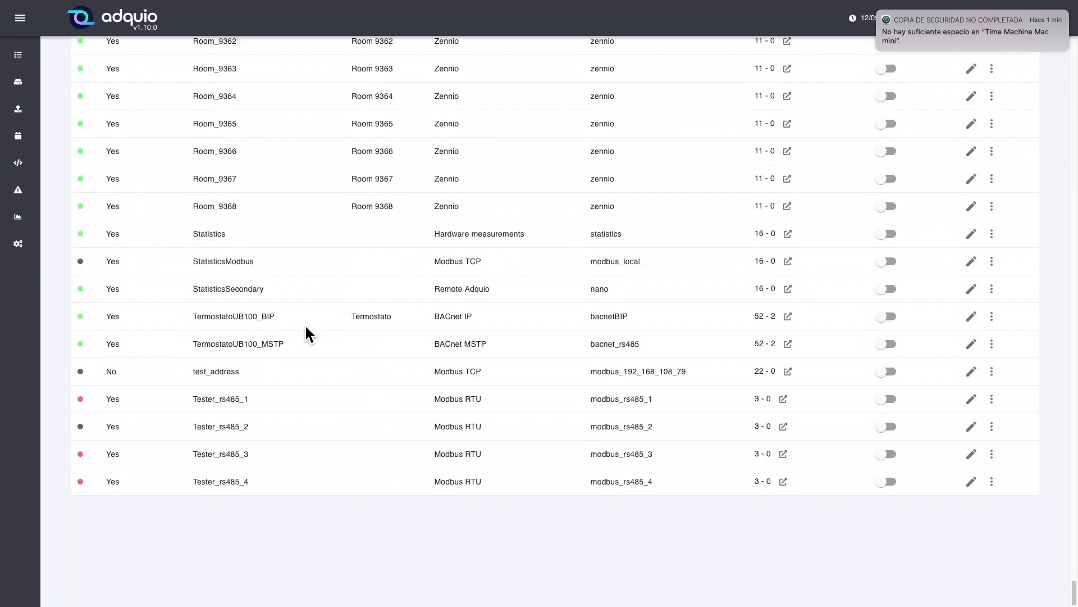
left_click(980, 322)
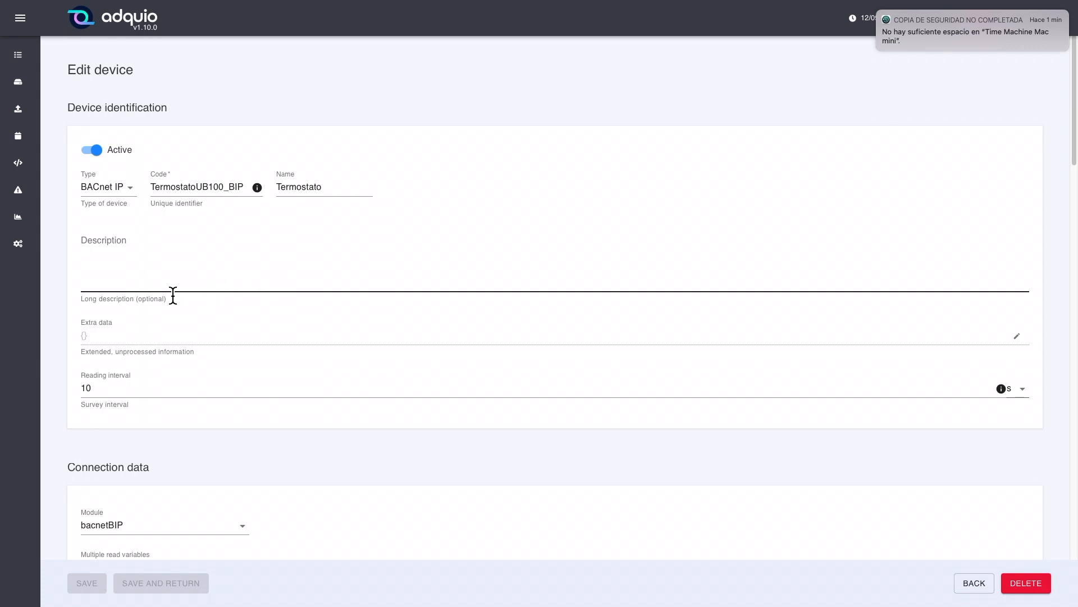
scroll(145, 373, "down", 3)
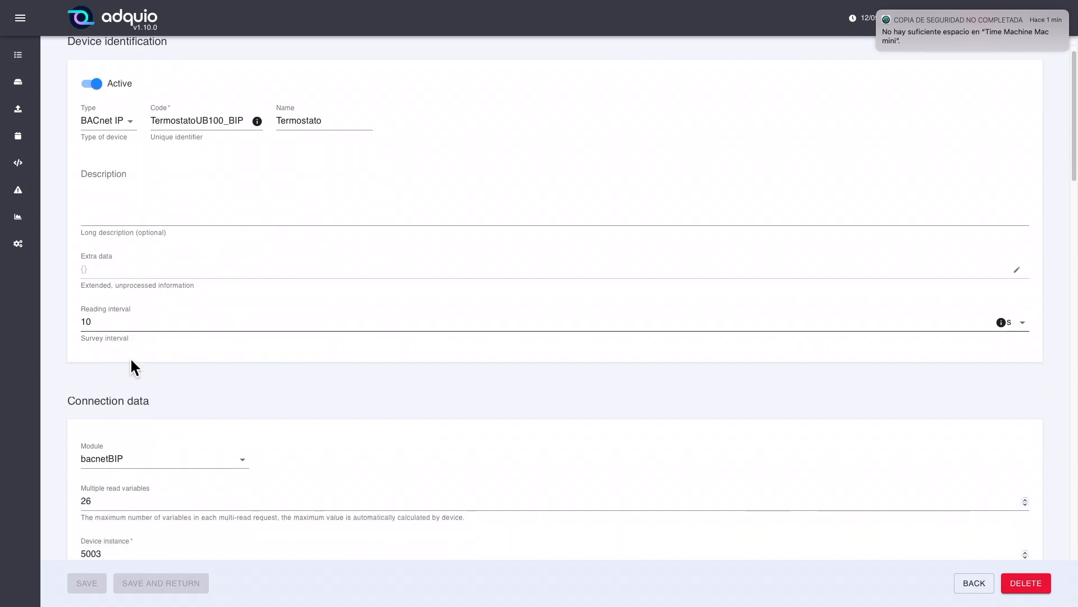
scroll(119, 345, "down", 3)
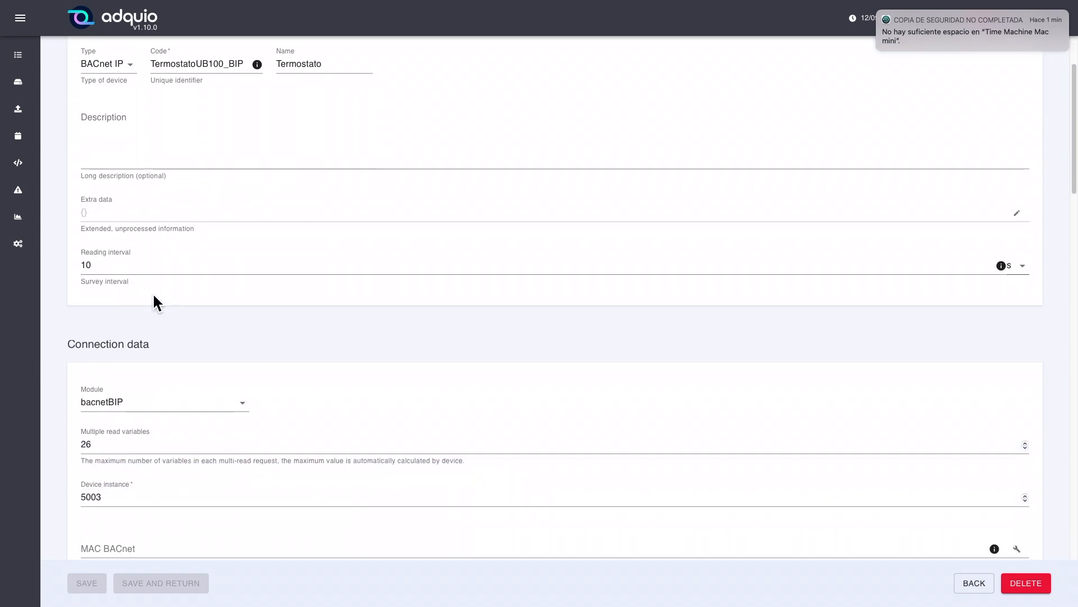
scroll(157, 306, "down", 5)
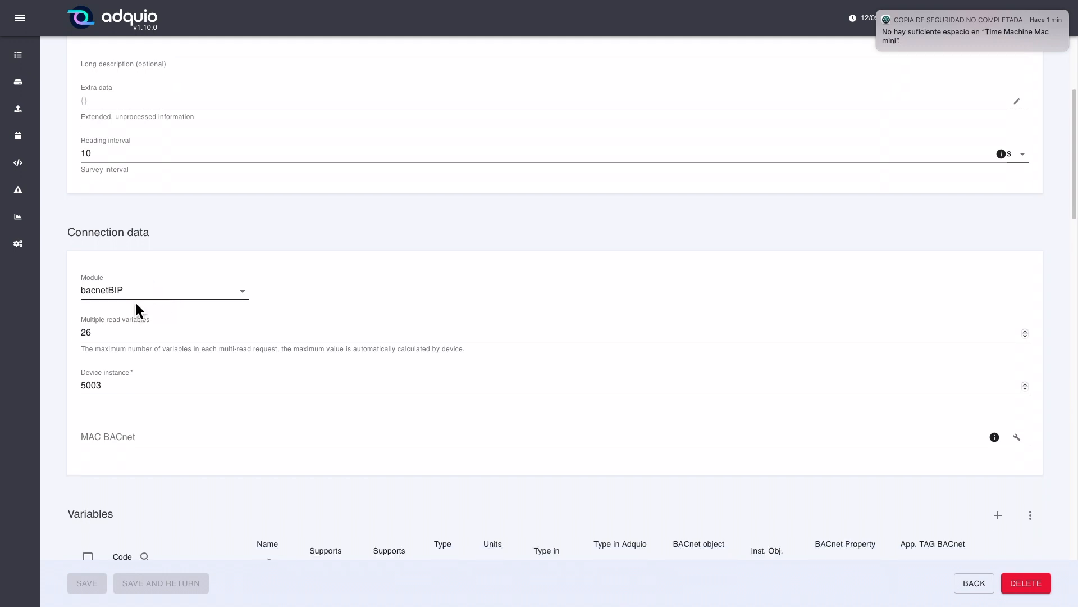
left_click(179, 301)
left_click(181, 301)
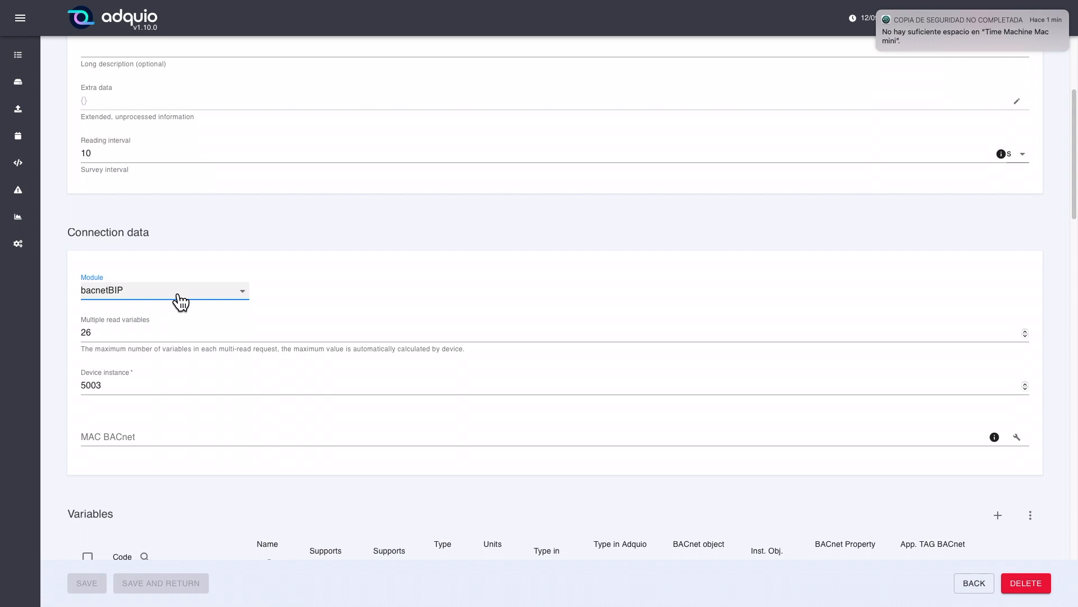
scroll(177, 298, "down", 2)
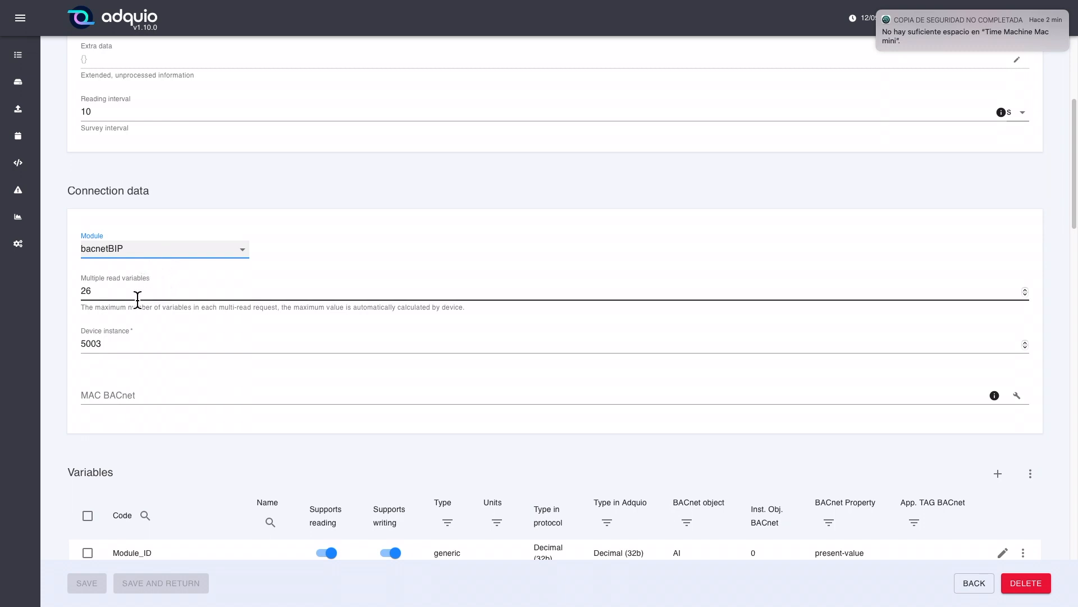
Step: Examine the multiple read variables and device instance settings of the BACnet IP thermostat
double_click(87, 291)
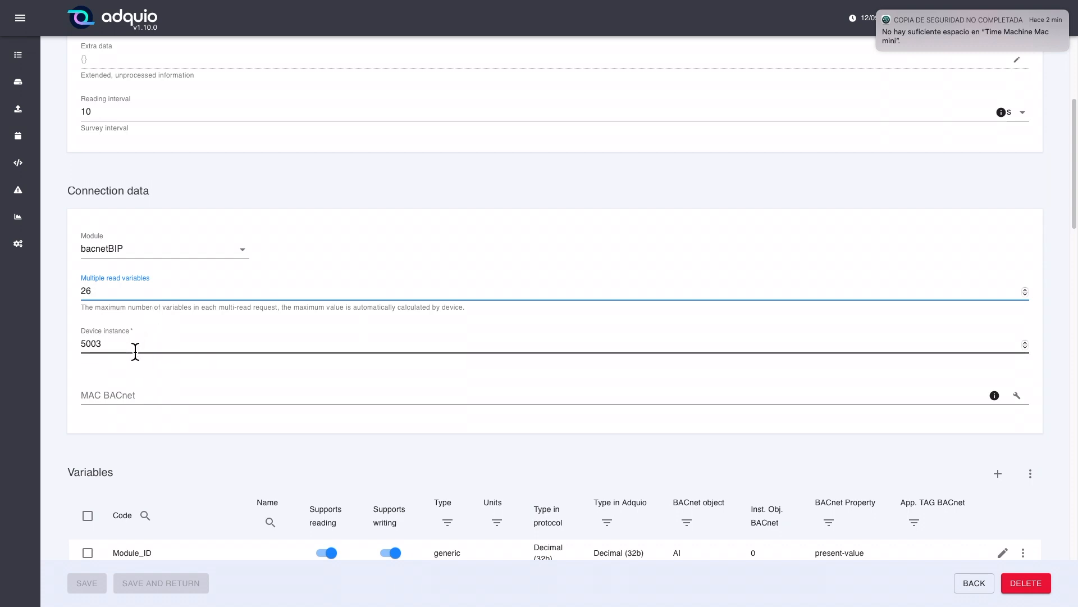
left_click_drag(136, 351, 77, 352)
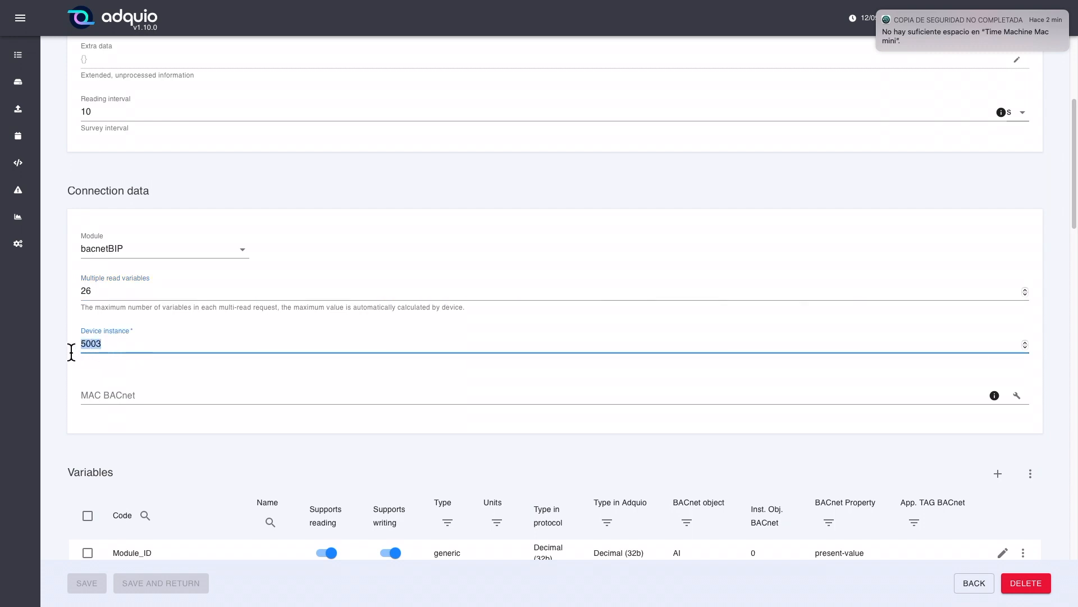
left_click(149, 351)
scroll(233, 358, "down", 1)
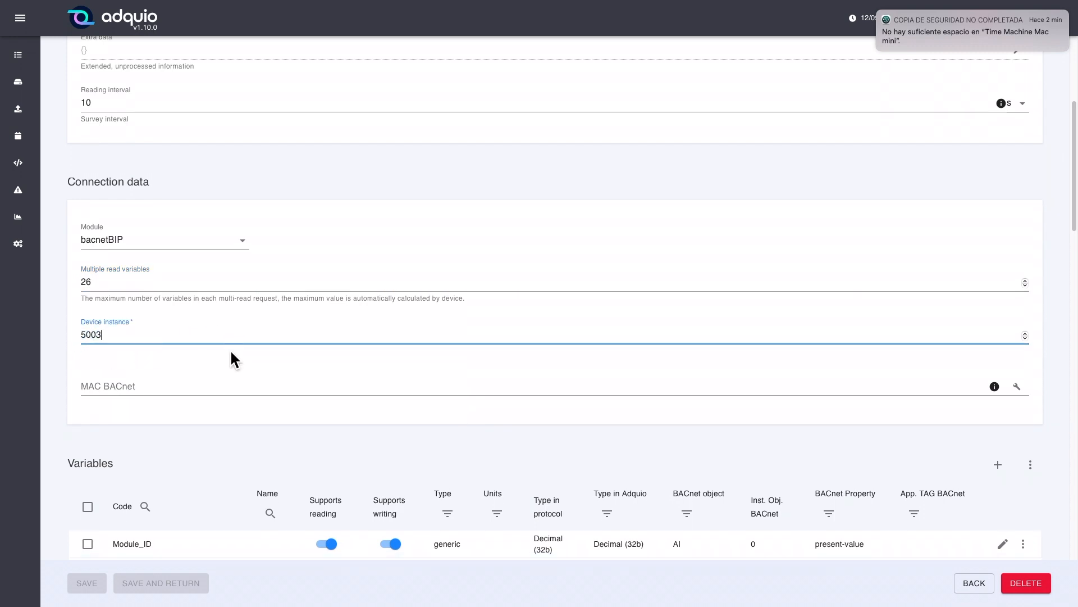
Step: Generate the device's MAC BACnet from IP address 192.168.10.10 and port 45500, and clear the generated value
left_click(128, 389)
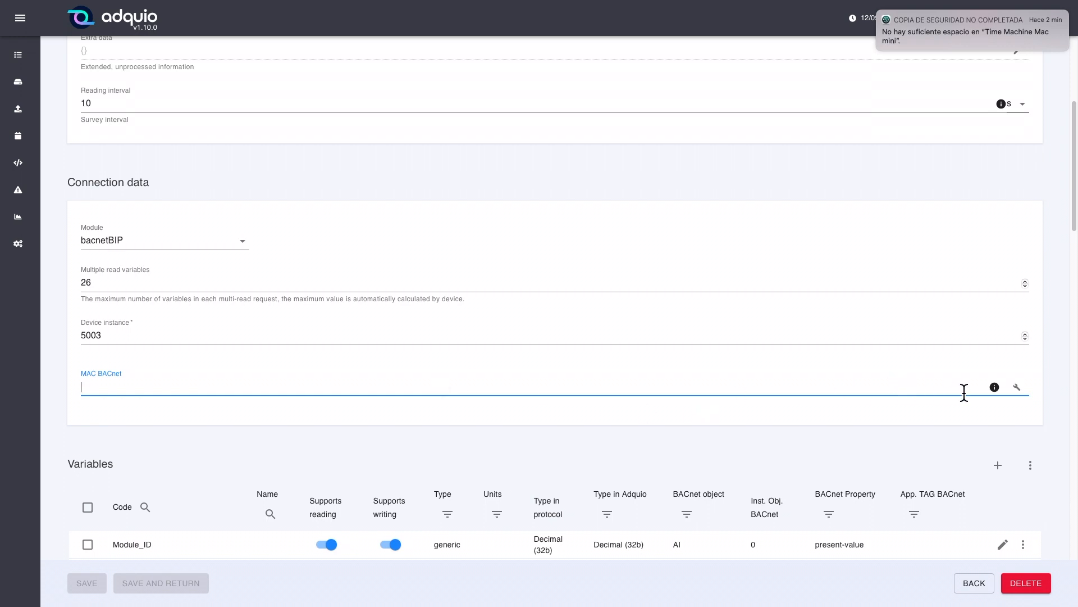
left_click(1017, 388)
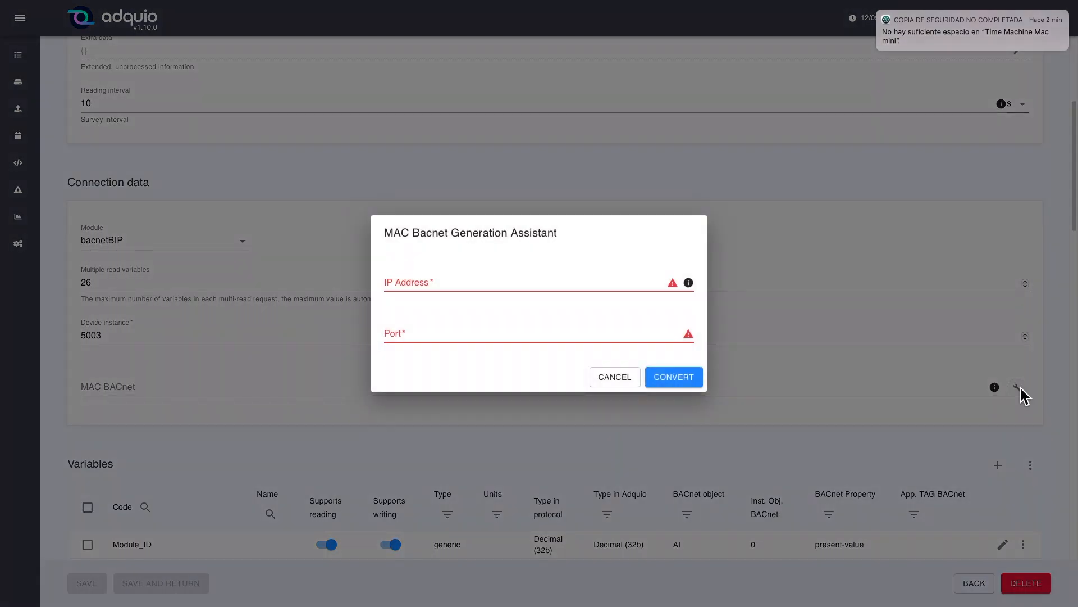
left_click(439, 283)
type("192.168.10.10")
key("Tab")
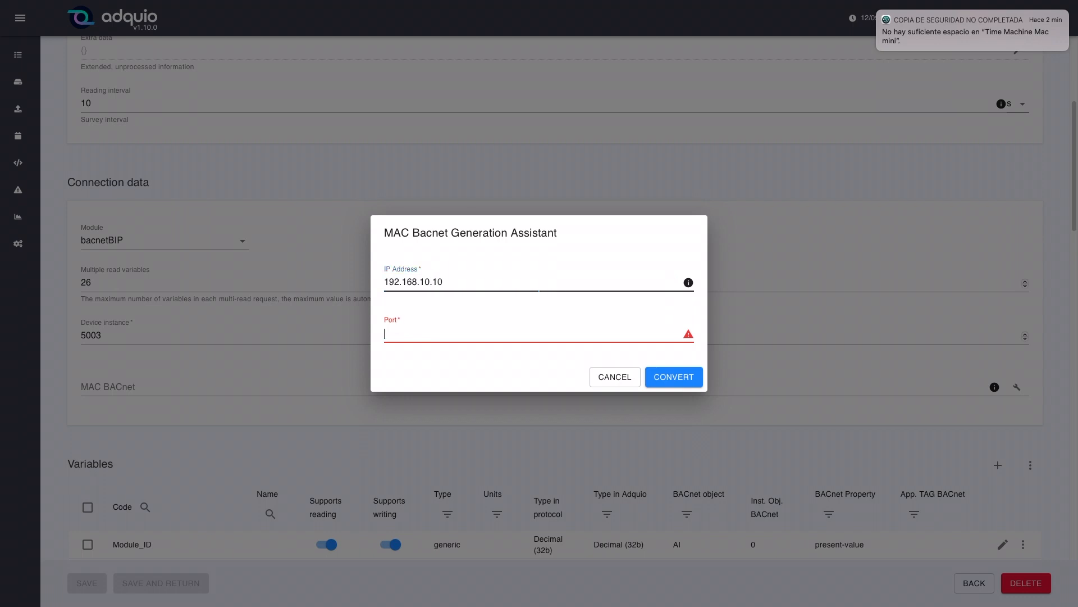
type("45500")
left_click(679, 378)
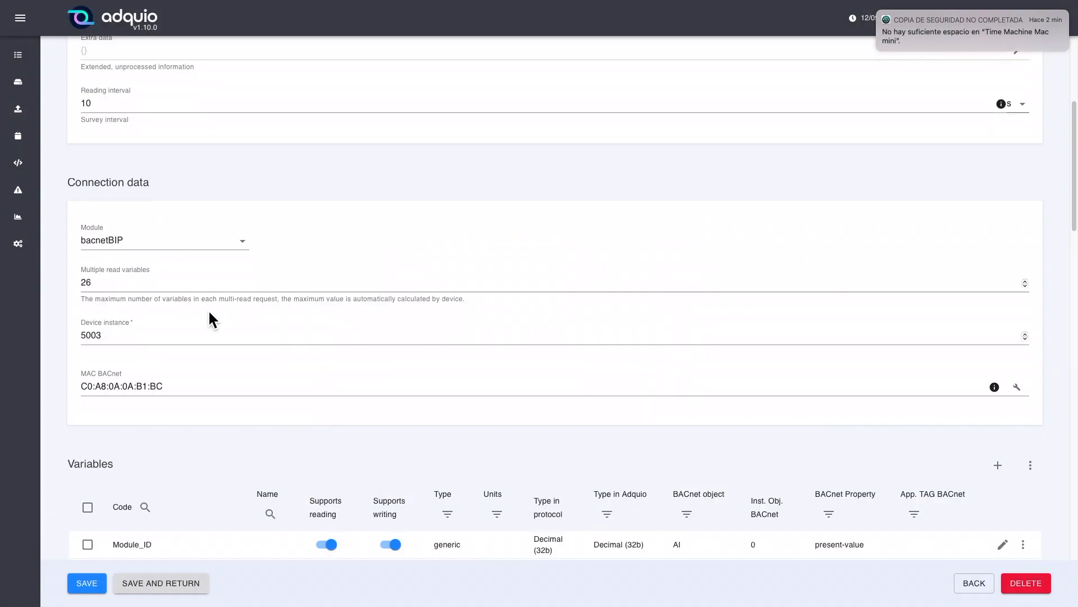
left_click_drag(162, 388, 73, 390)
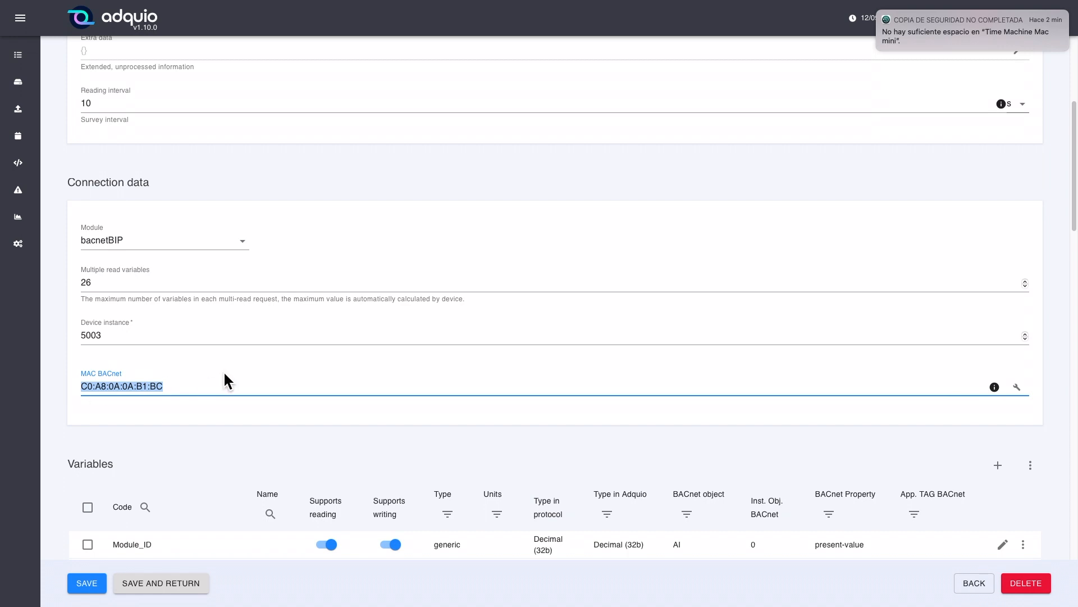
key("BackSpace")
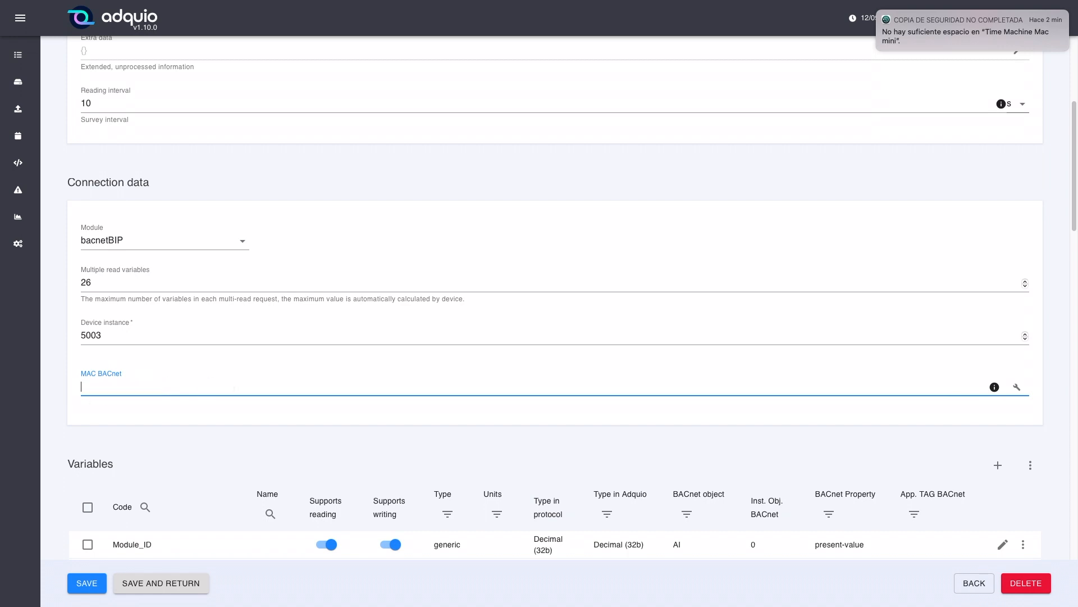
Step: Review the device's identification, connection data and variables table, and leave the device without saving the changes
scroll(321, 369, "down", 1)
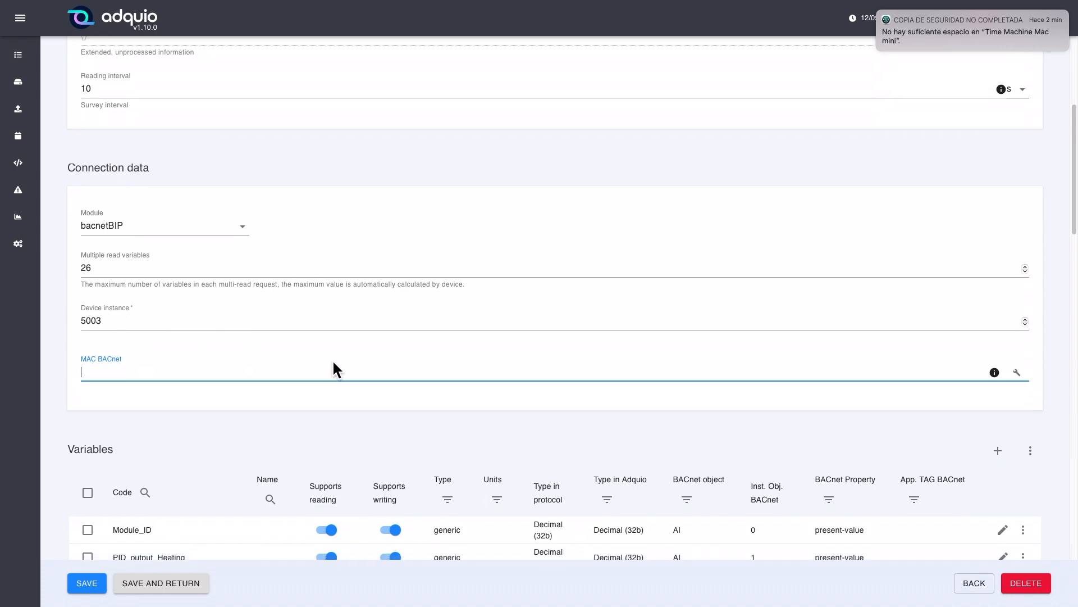
scroll(334, 364, "down", 1)
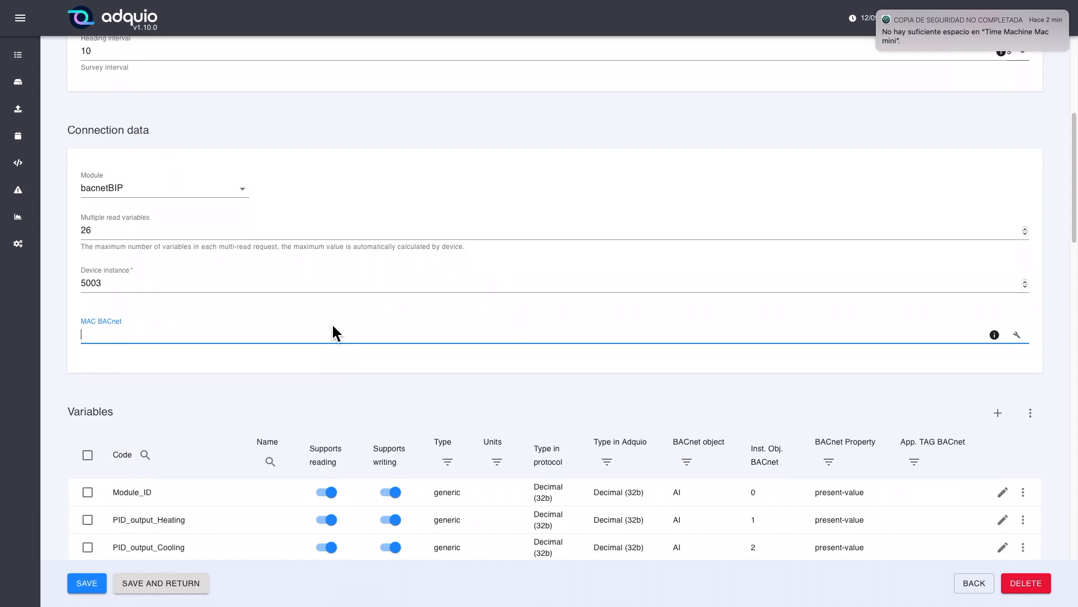
scroll(388, 334, "down", 1)
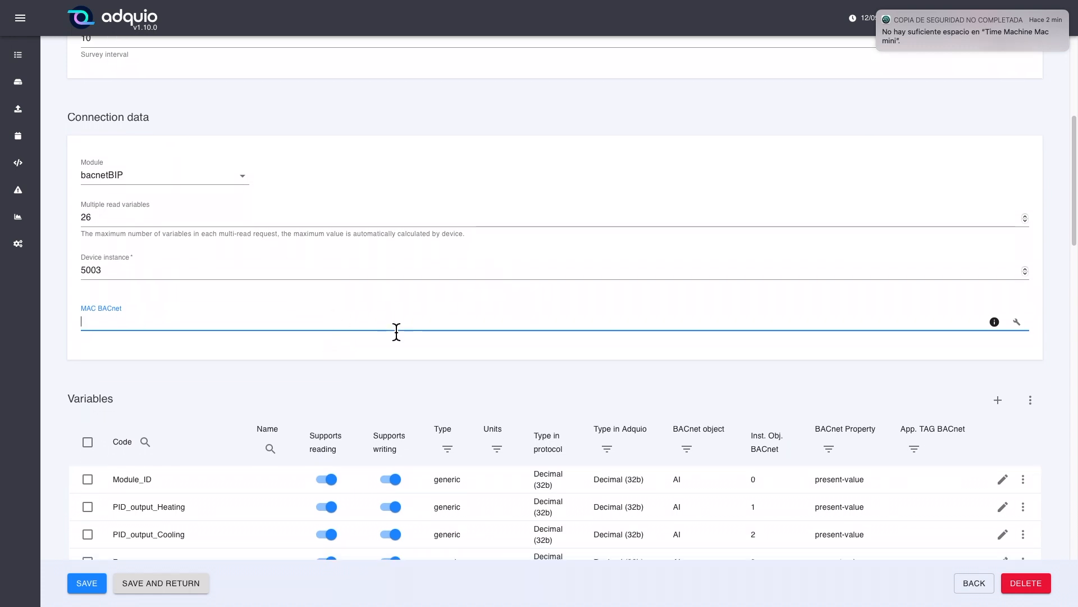
scroll(404, 320, "down", 1)
scroll(282, 260, "up", 15)
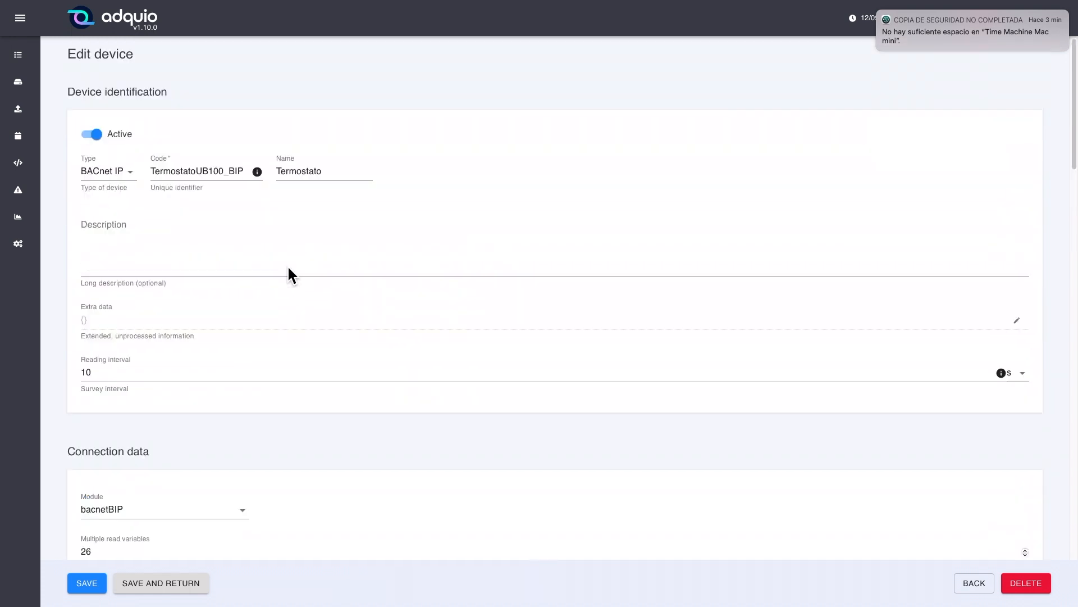
scroll(187, 337, "down", 10)
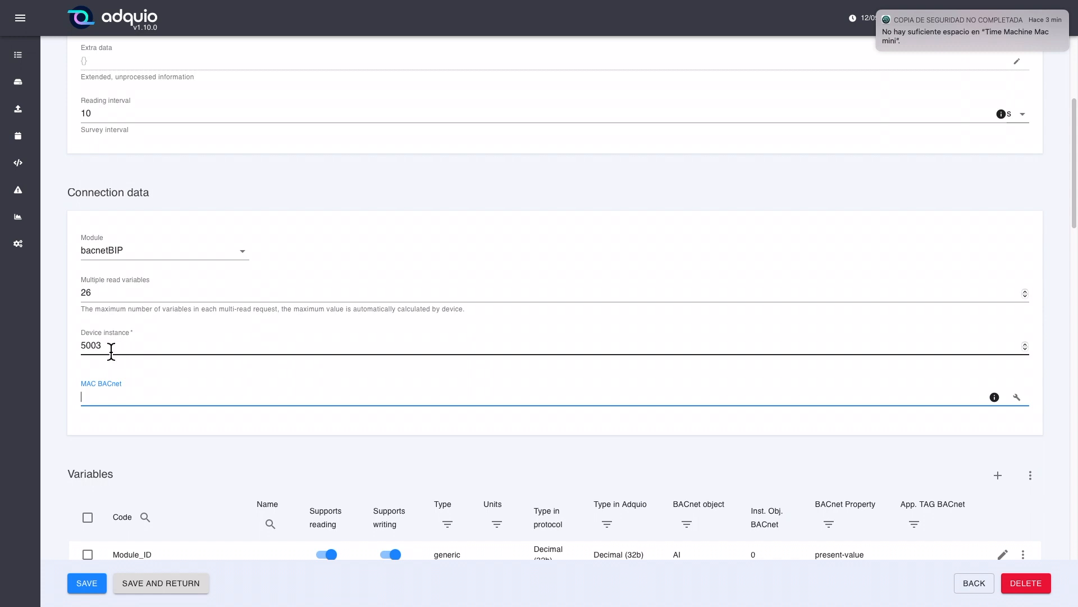
scroll(630, 344, "down", 2)
scroll(630, 345, "down", 2)
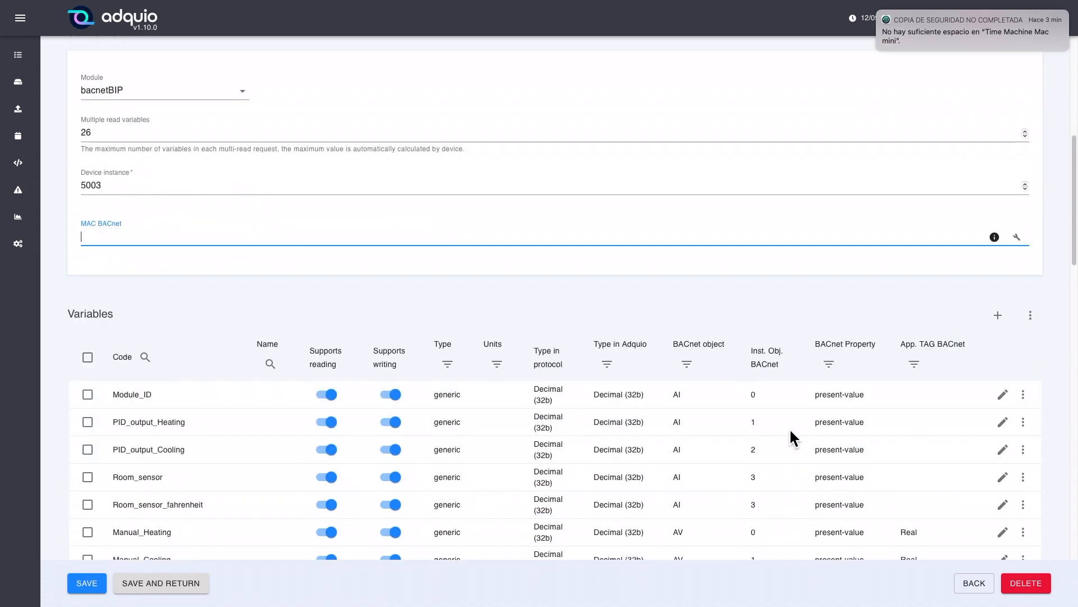
left_click(977, 585)
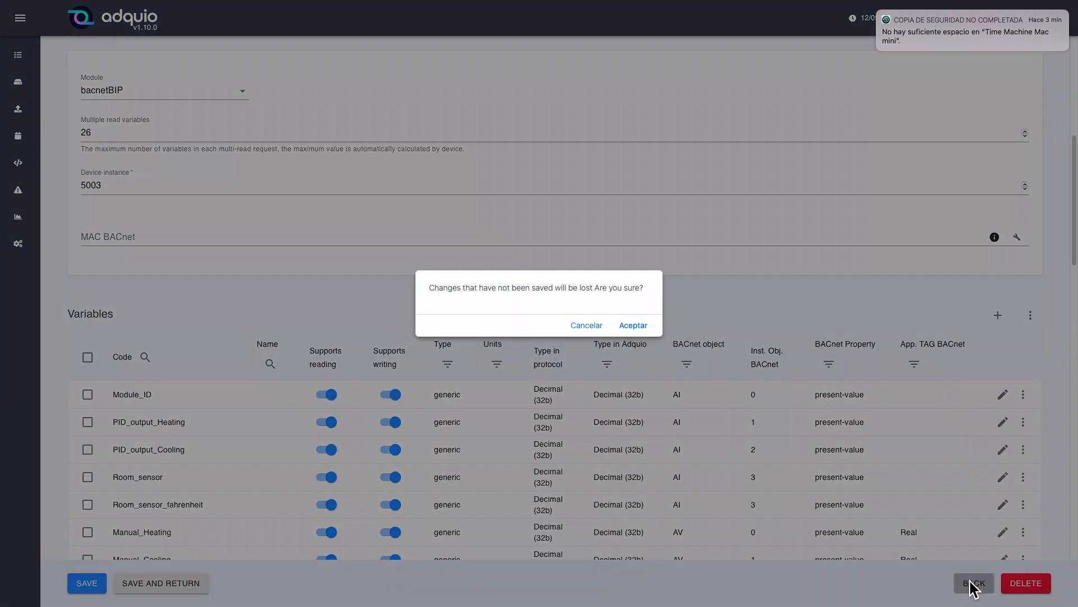
left_click(644, 334)
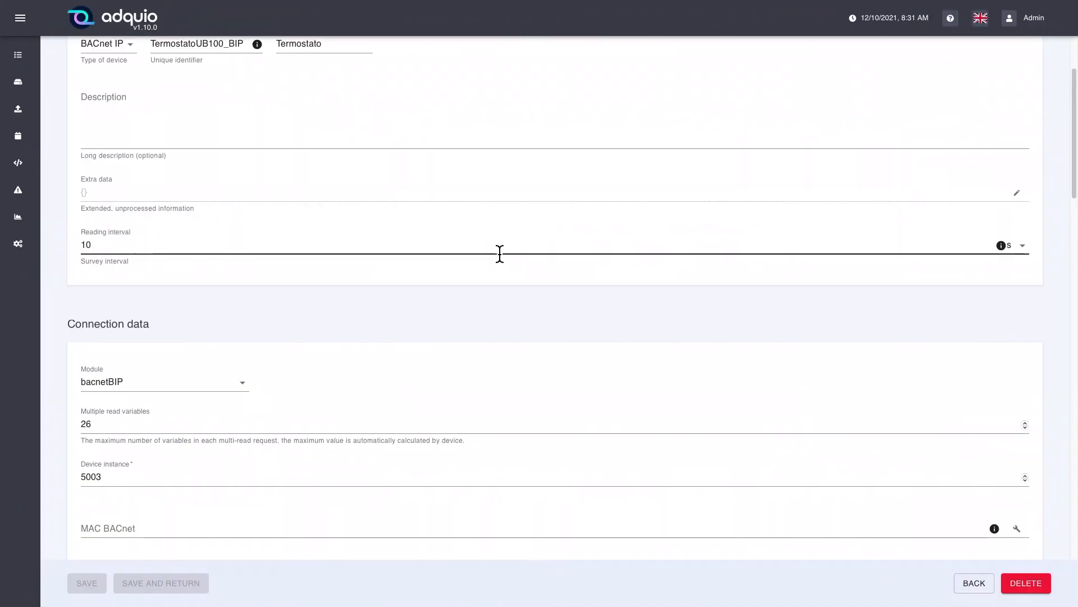
Step: Examine the variables table of TermostatoUB100_BIP, focusing on the codes Room_sensor and Room_sensor_fahrenheit
scroll(500, 254, "down", 5)
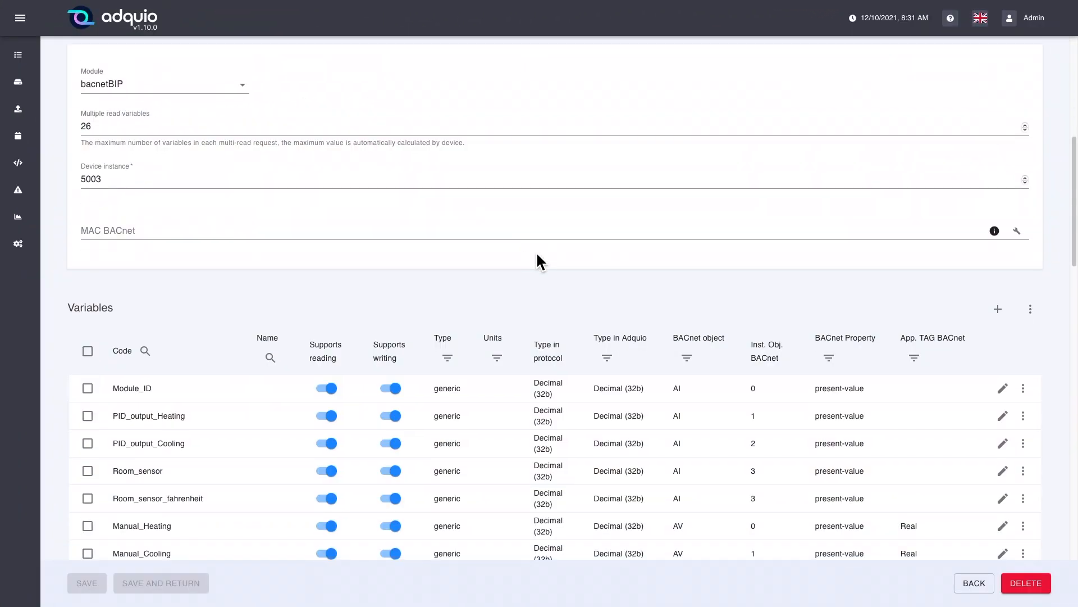
scroll(537, 258, "down", 3)
scroll(537, 256, "down", 2)
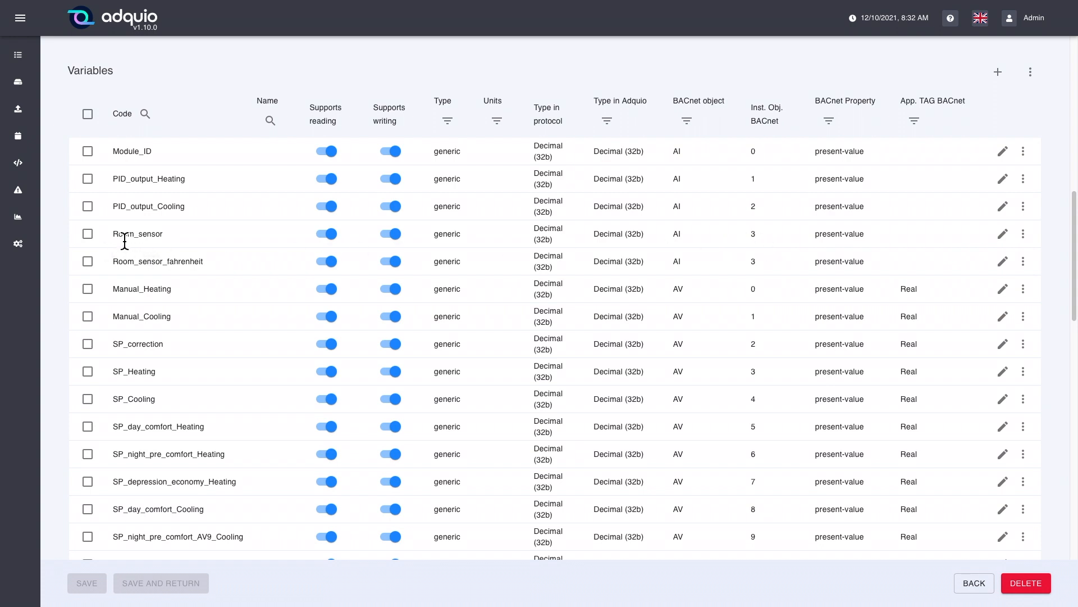
left_click_drag(118, 240, 165, 240)
left_click(117, 265)
left_click_drag(117, 265, 212, 266)
Step: Compare the converters in the Room_sensor and Room_sensor_fahrenheit variable settings, closing each without saving
left_click(1002, 234)
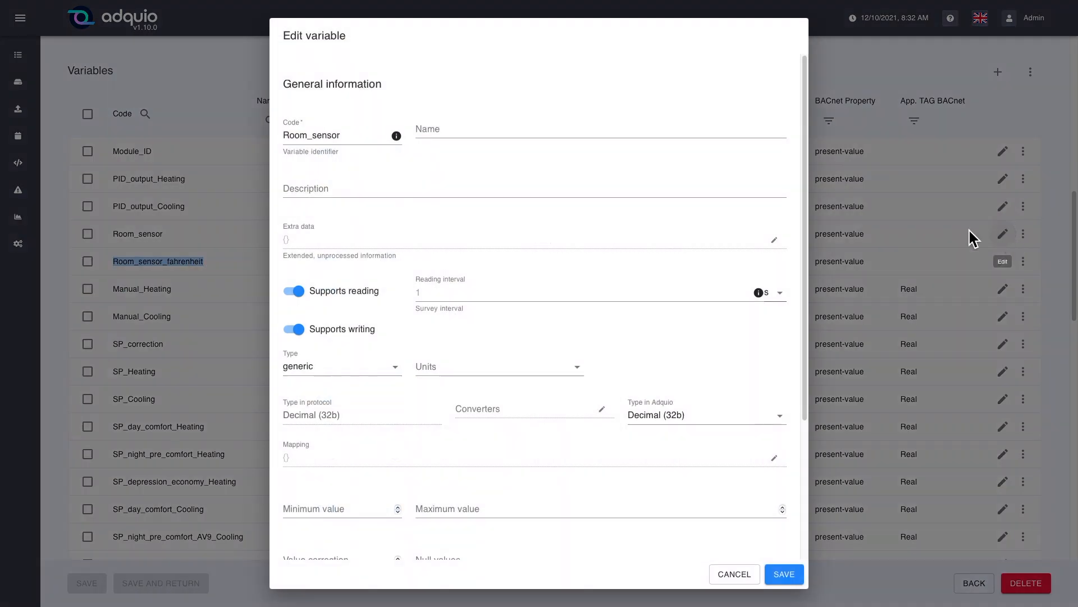
left_click(480, 406)
left_click(738, 451)
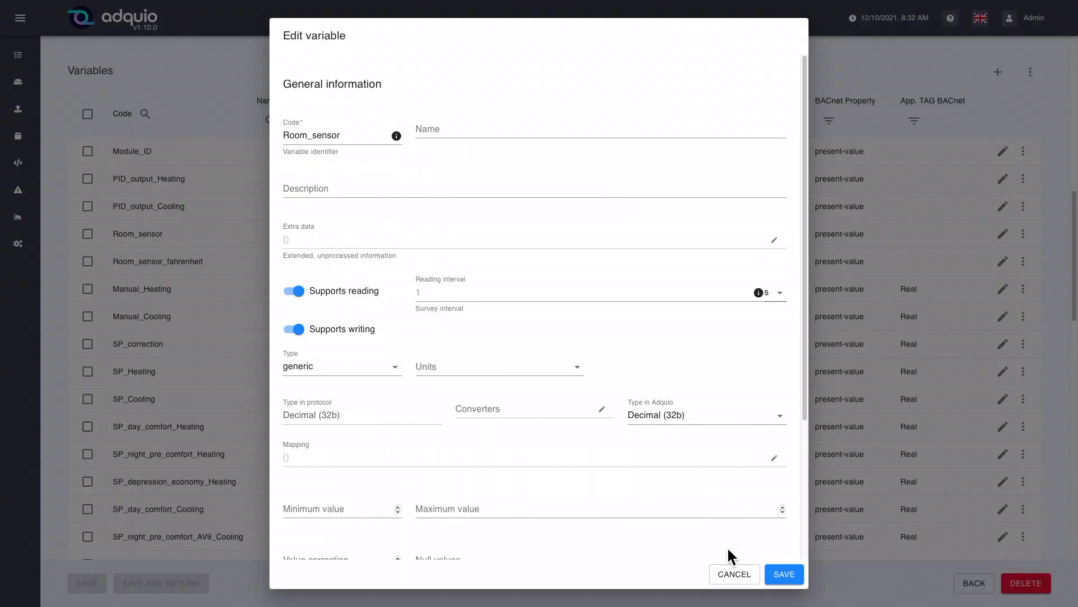
left_click(735, 582)
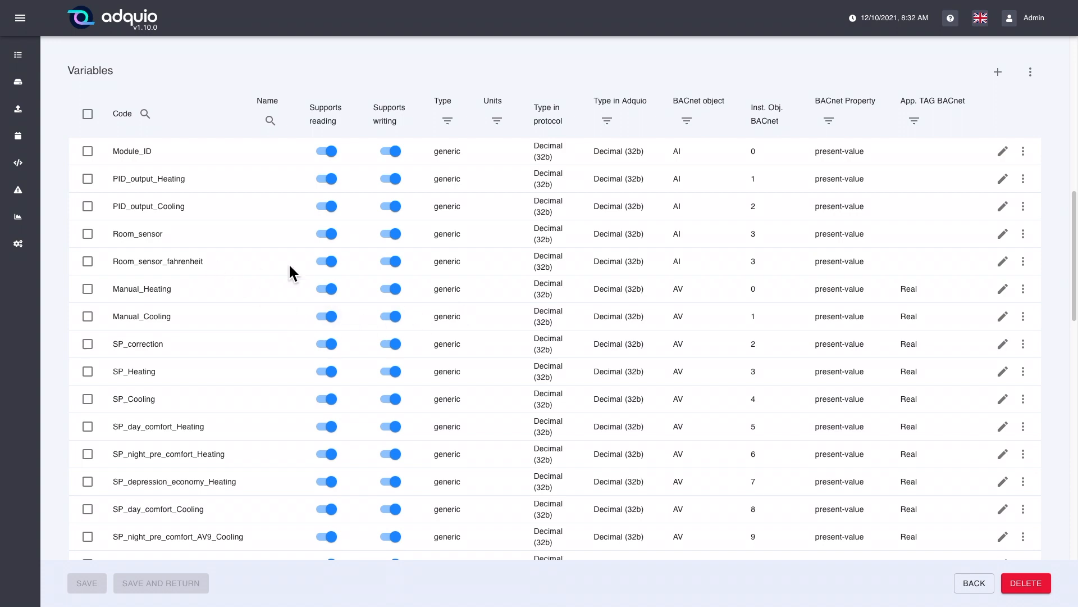
left_click(1003, 262)
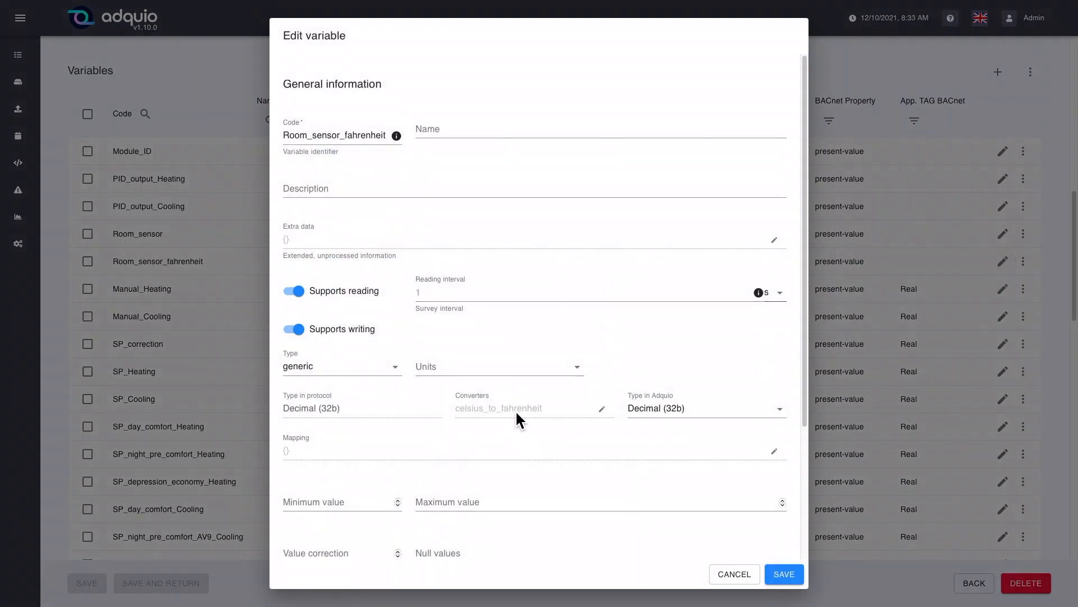
left_click(736, 576)
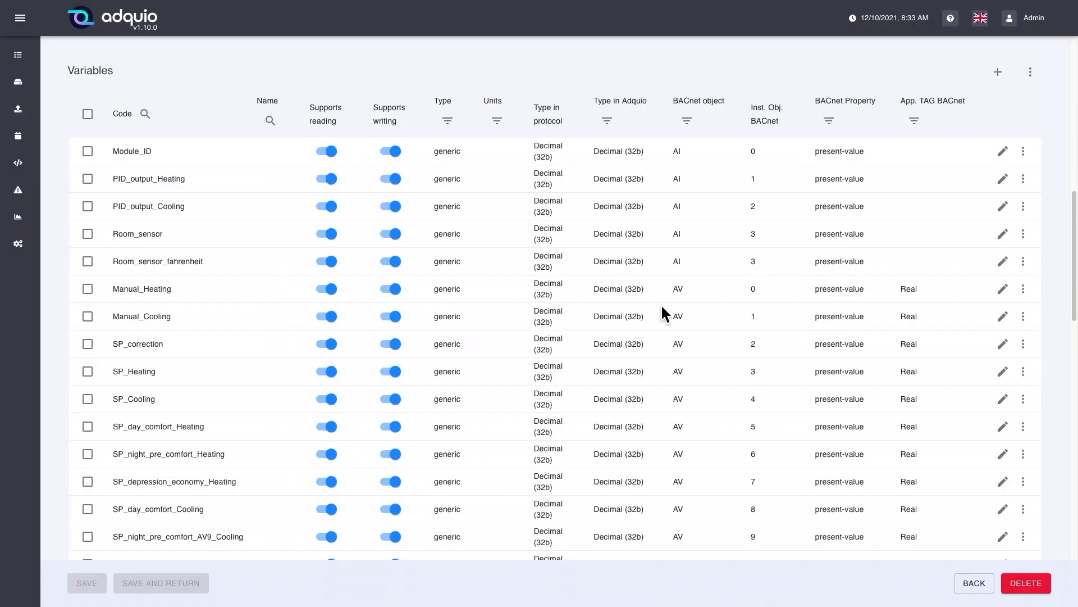
Step: Review the general settings of the Manual_Heating variable, including its data types and value mappings, leaving the mappings unchanged
left_click(1003, 290)
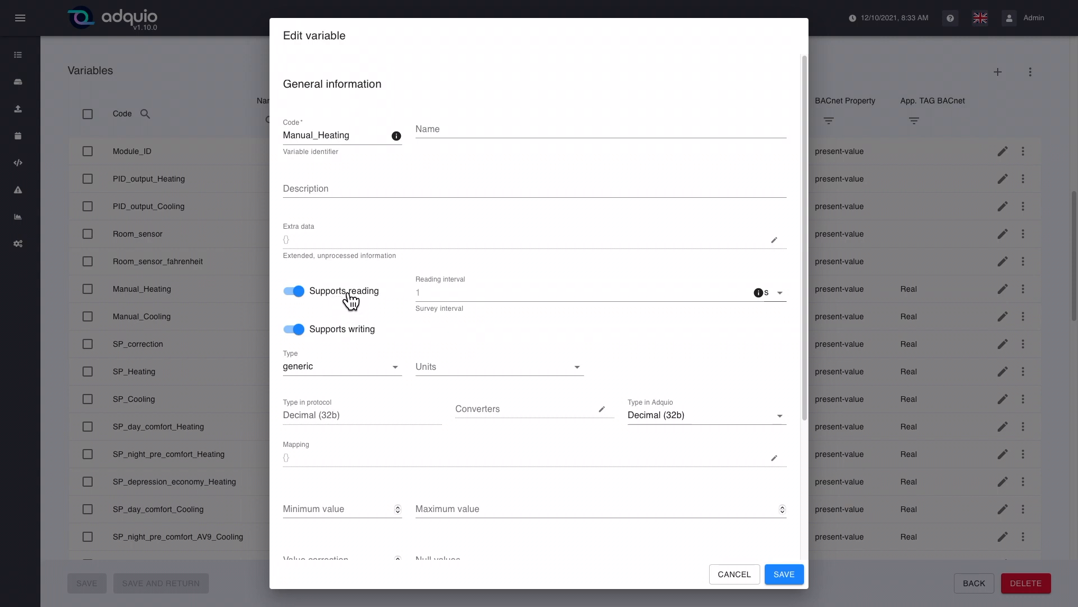
left_click(417, 293)
scroll(437, 379, "down", 1)
scroll(437, 382, "down", 1)
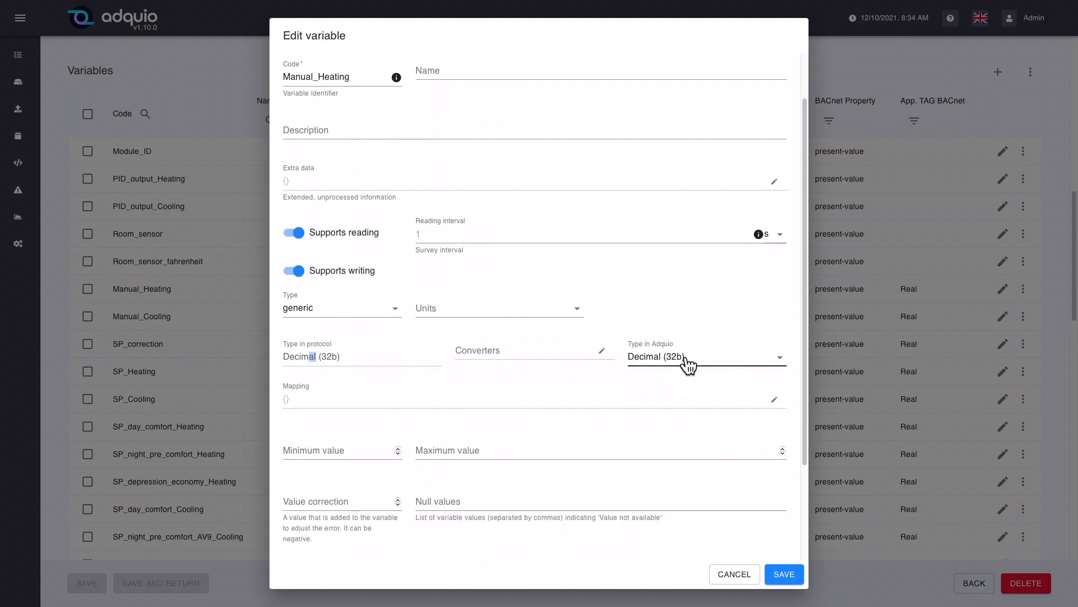
scroll(387, 387, "down", 1)
scroll(388, 387, "down", 3)
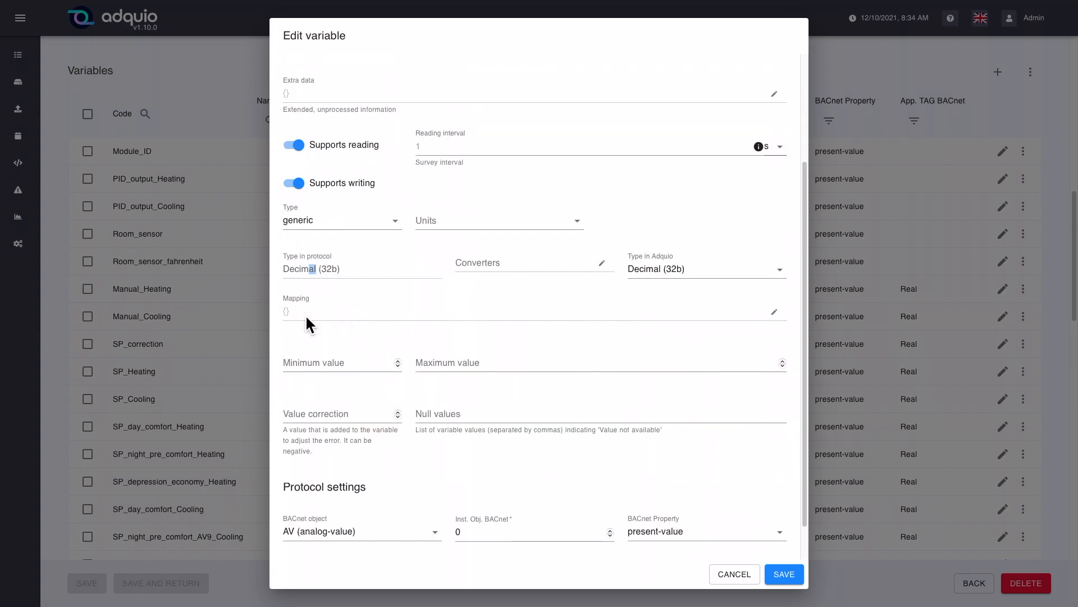
left_click(308, 311)
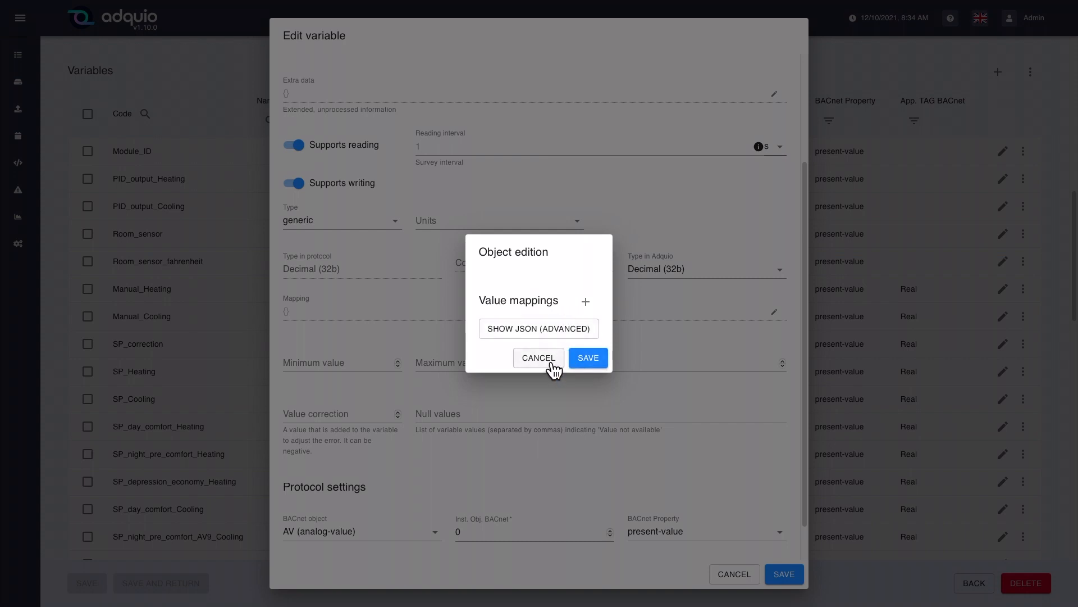
left_click(545, 359)
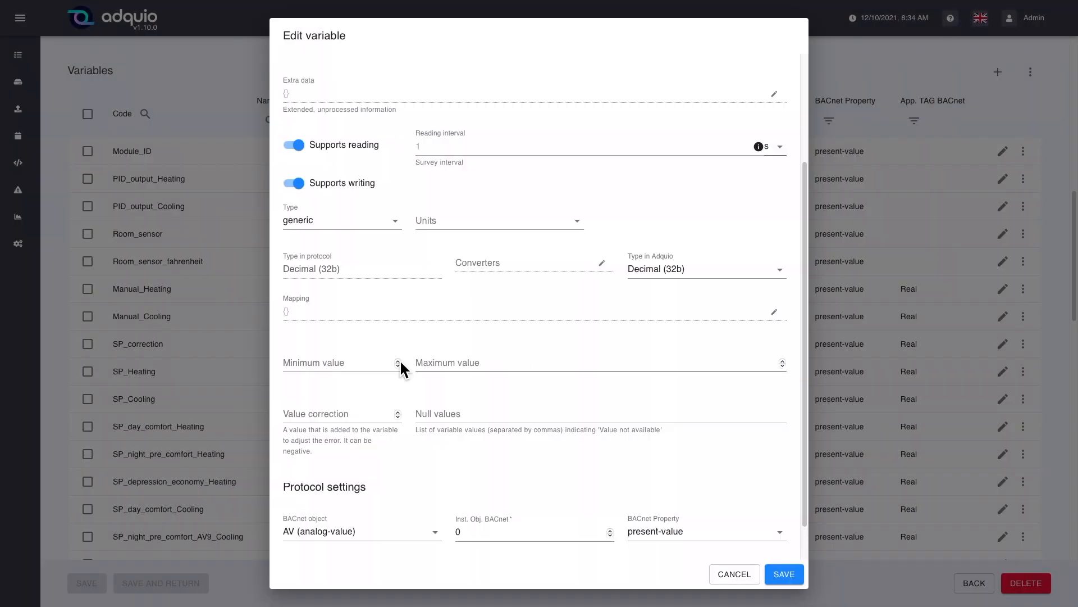
Step: Set the Manual_Heating variable's minimum value to 0 and its maximum value to 1
left_click(344, 366)
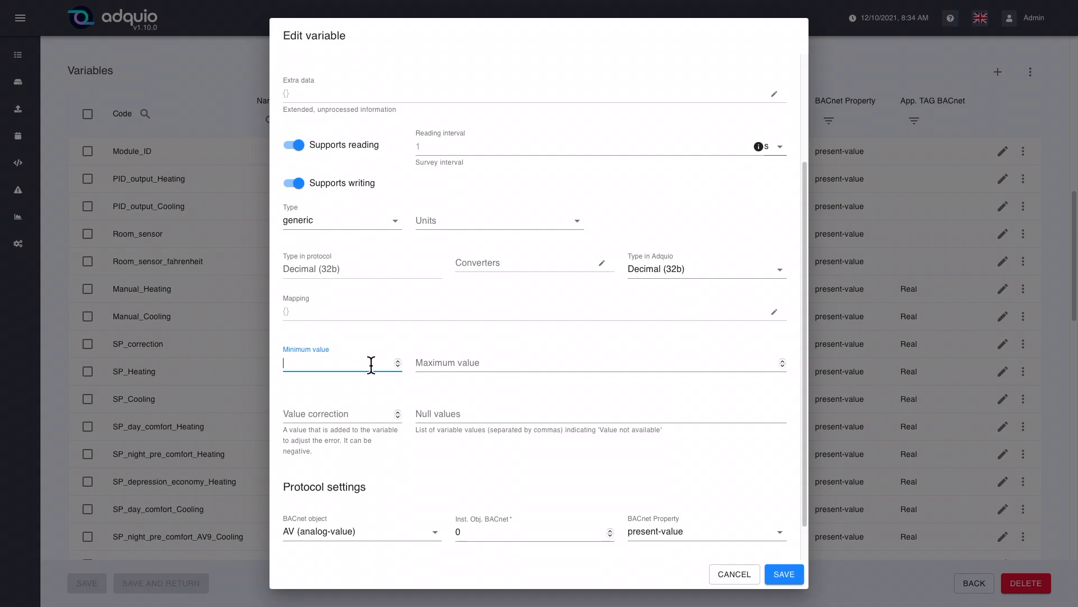
type("0")
left_click(439, 364)
type("1")
left_click(362, 395)
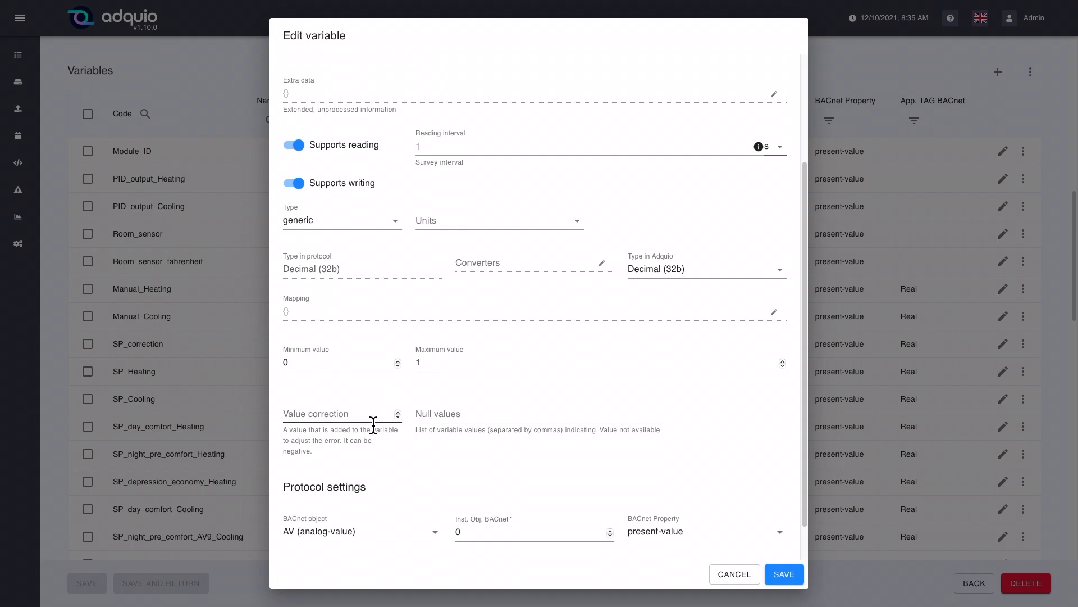
Step: Review Manual_Heating's value correction and its BACnet object, instance, property and App. TAG options, and close the variable without saving
scroll(398, 407, "down", 1)
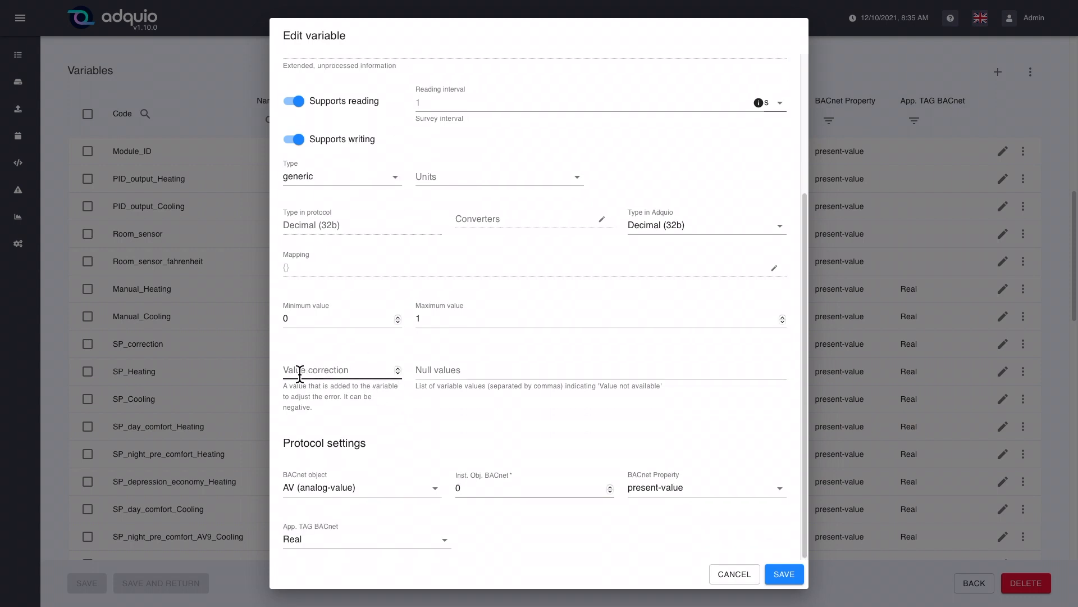
left_click(366, 371)
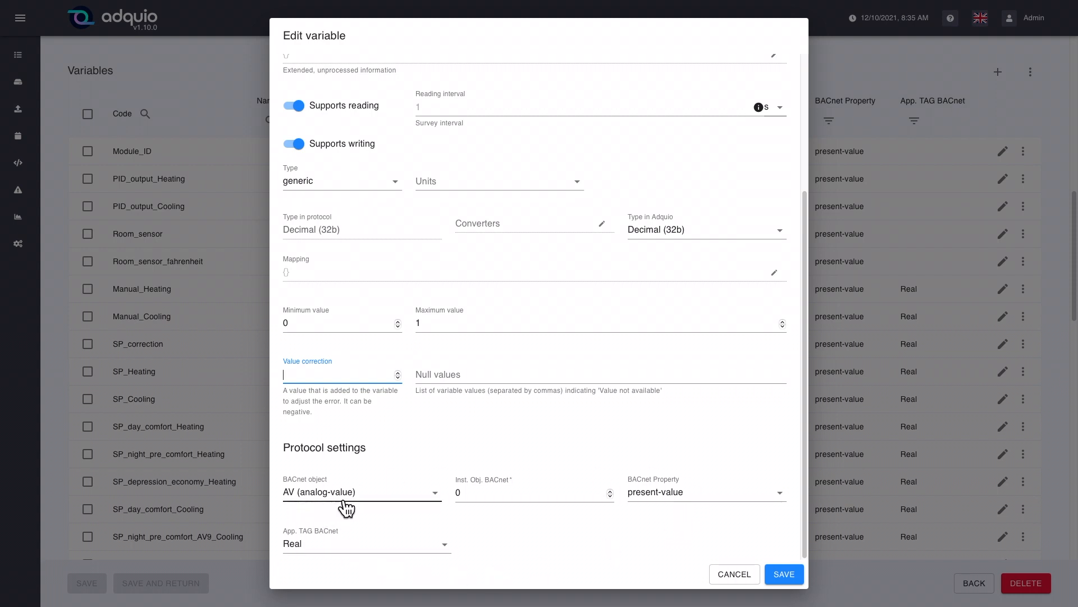
left_click(387, 505)
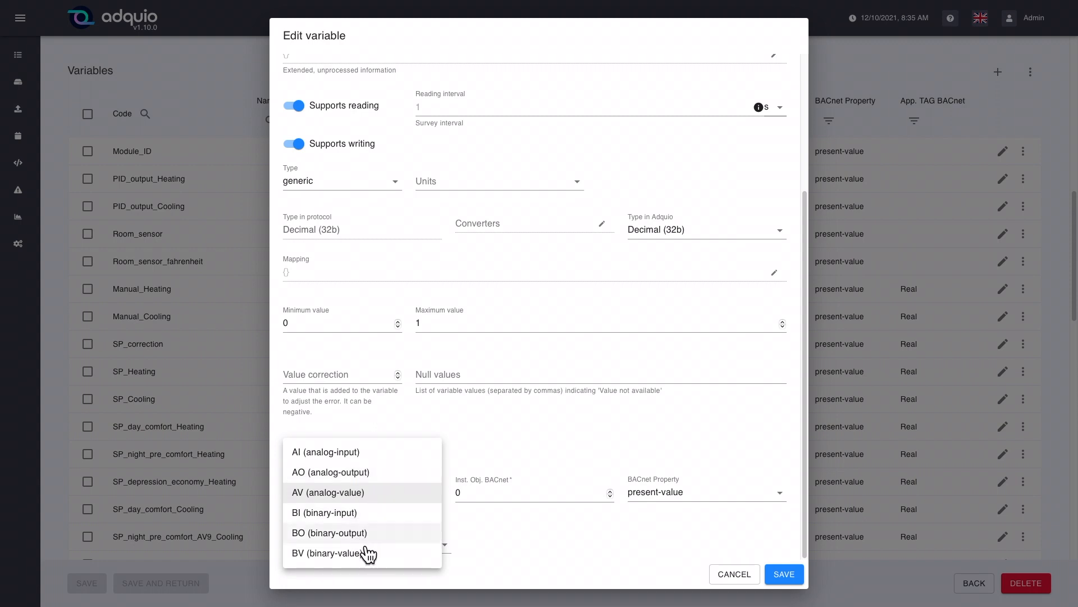
left_click(413, 494)
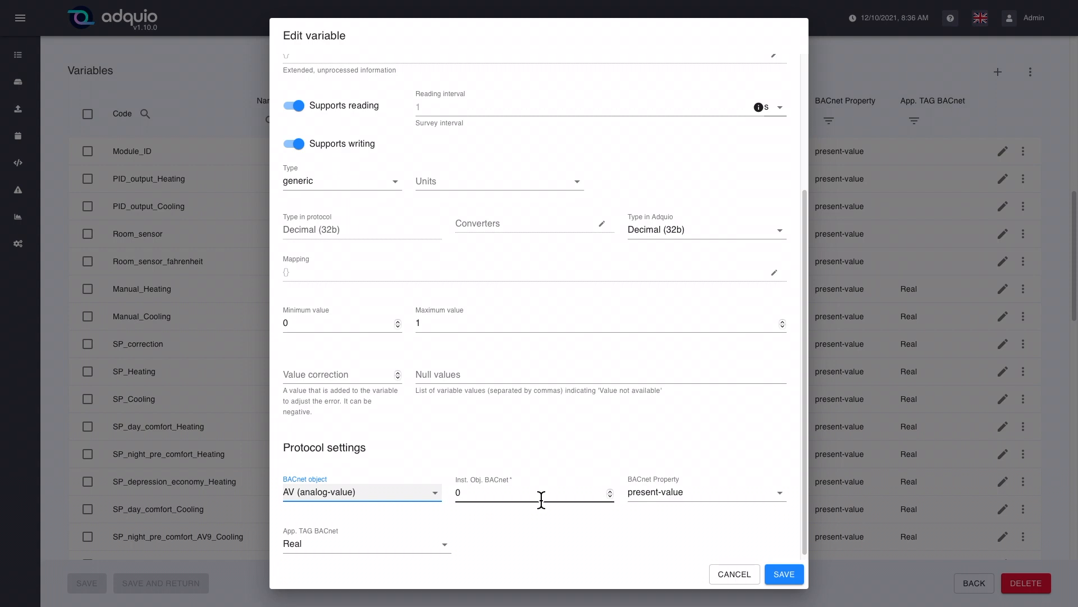
left_click(504, 498)
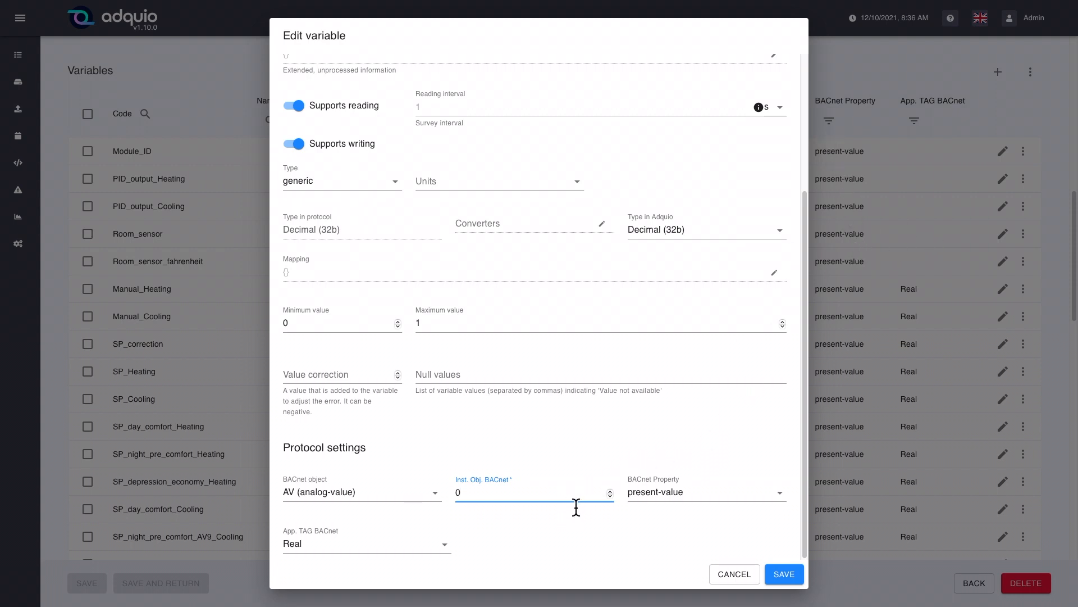
left_click(669, 505)
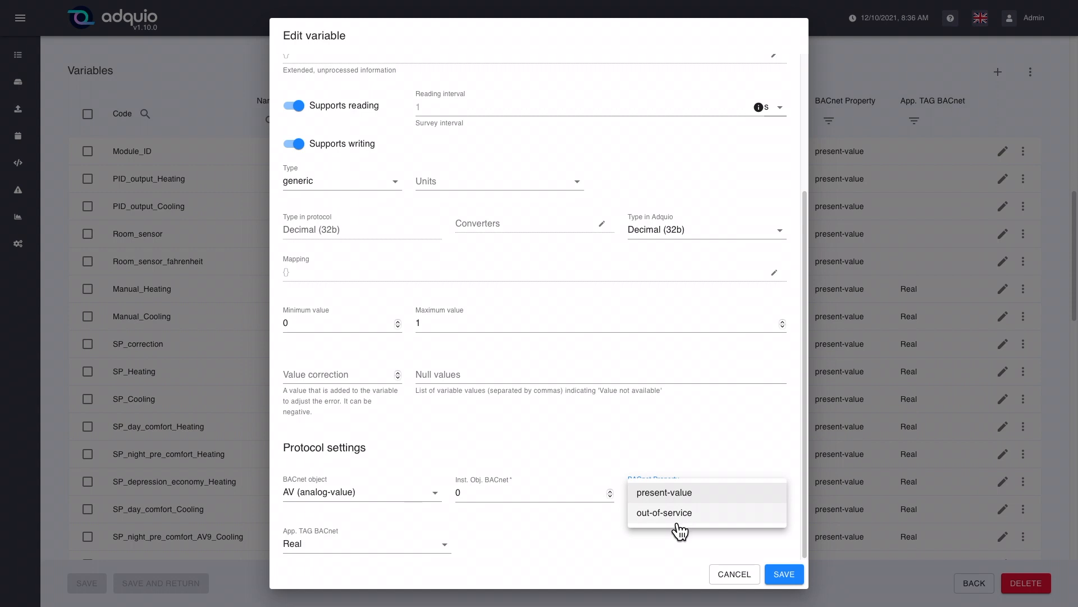
left_click(683, 500)
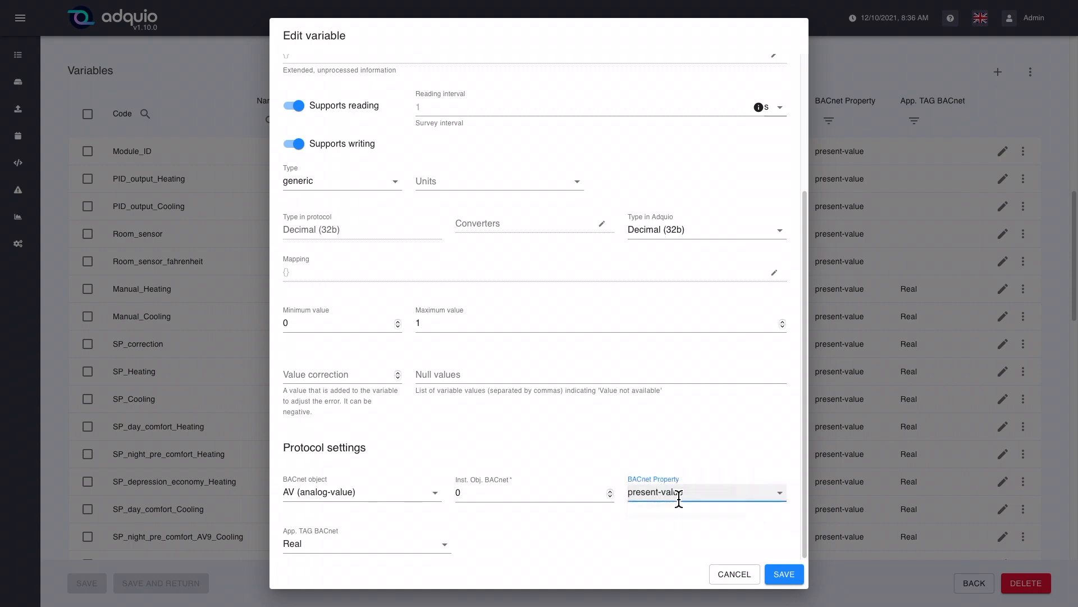
left_click(371, 558)
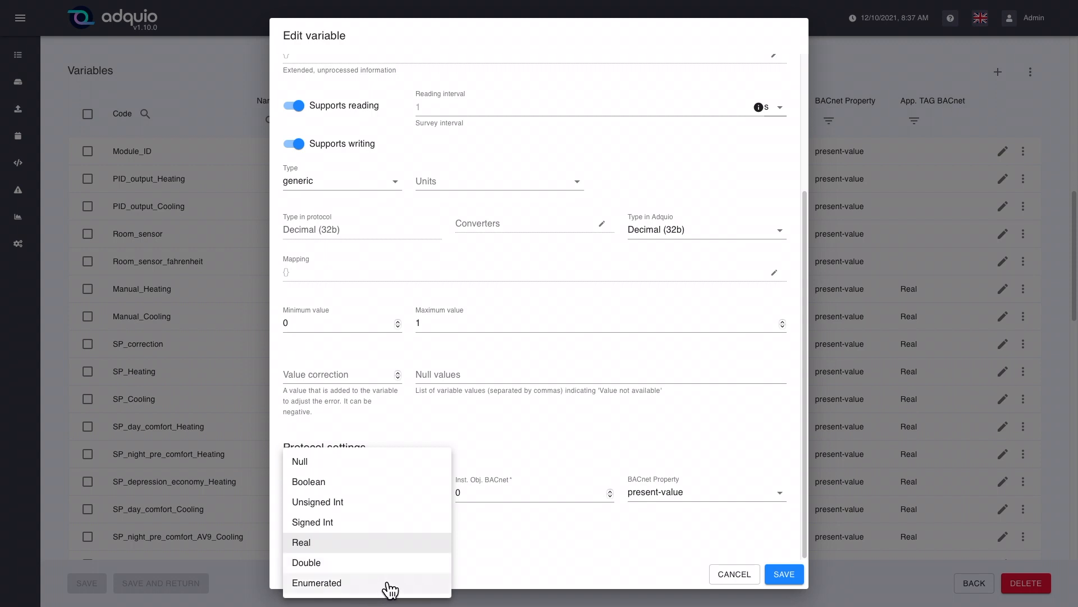
left_click(513, 541)
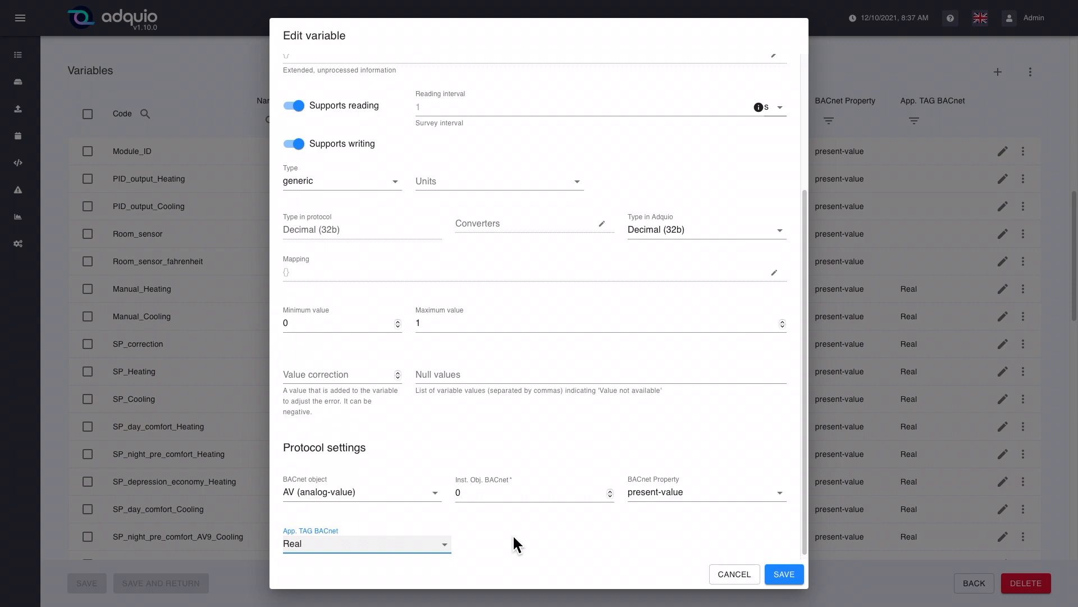
left_click(735, 576)
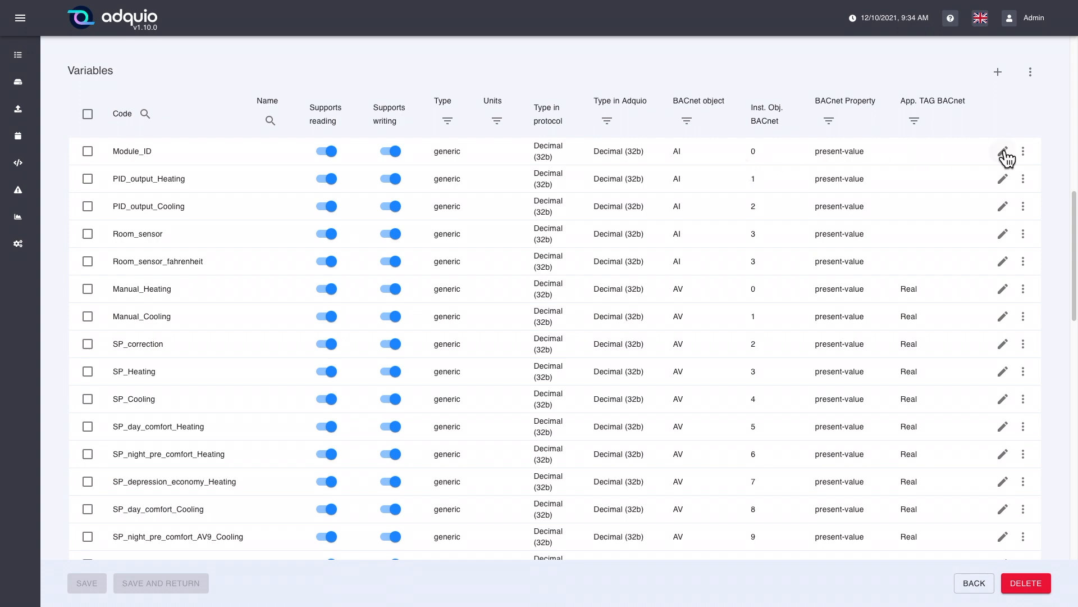
Step: Open the Module_ID variable for editing, check its code, and disable its writing support
left_click(1003, 151)
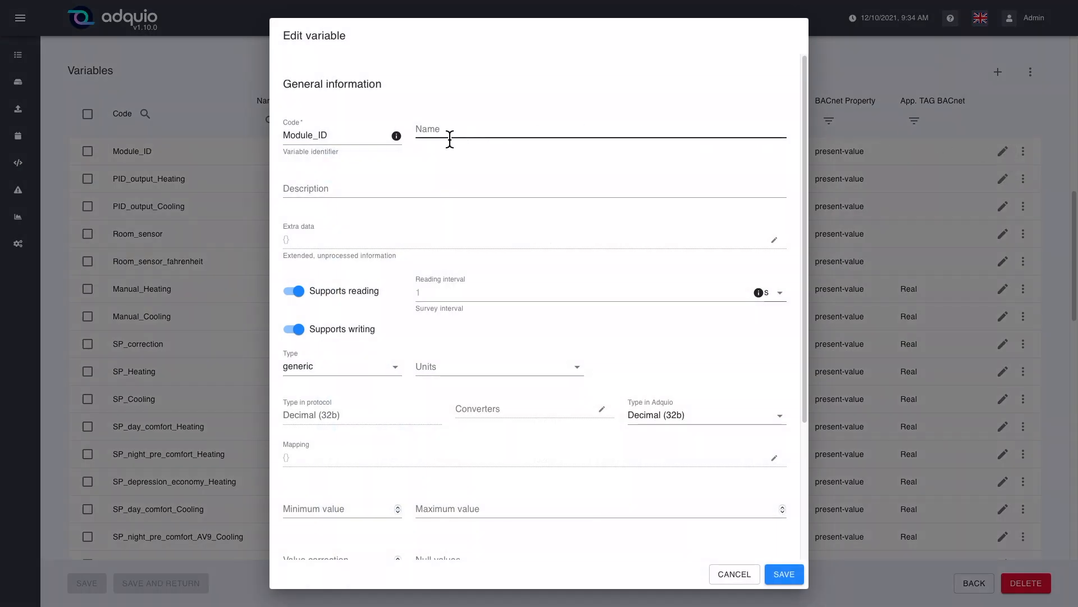
left_click(348, 139)
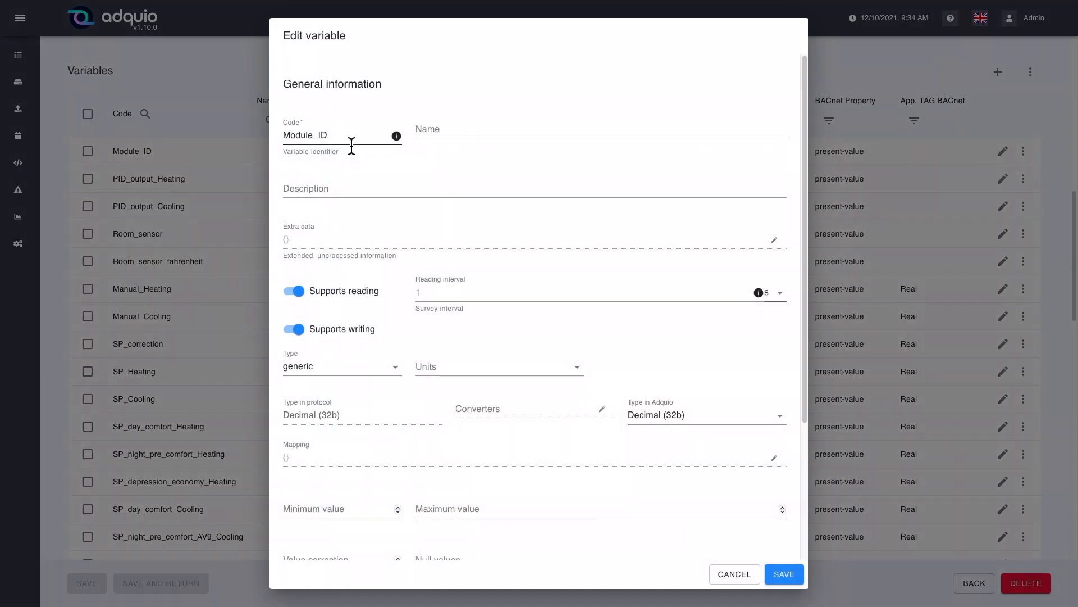
left_click_drag(340, 142, 271, 139)
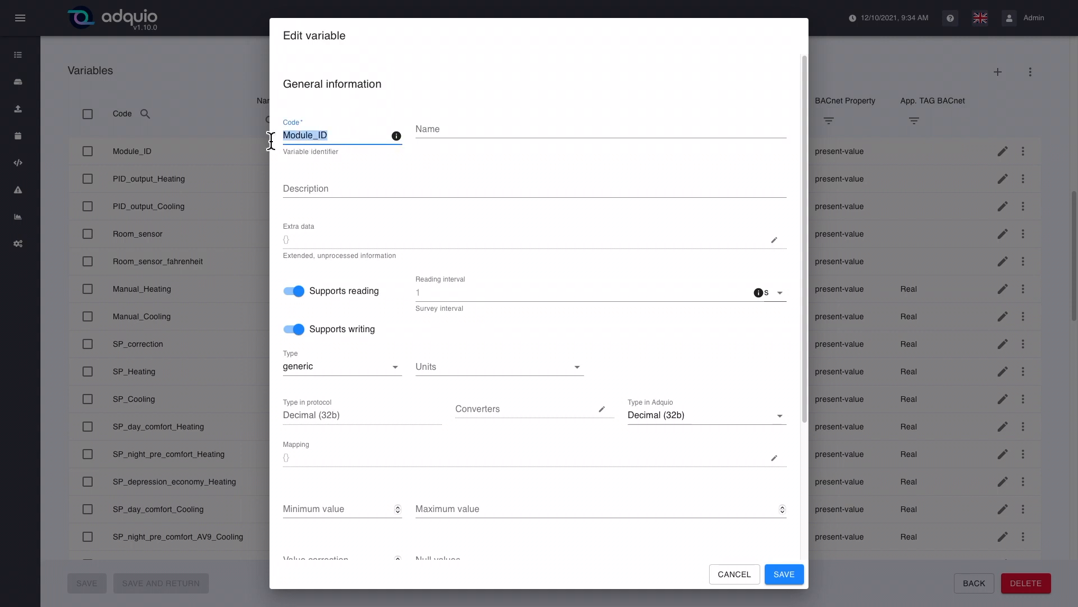
left_click(374, 140)
left_click(302, 336)
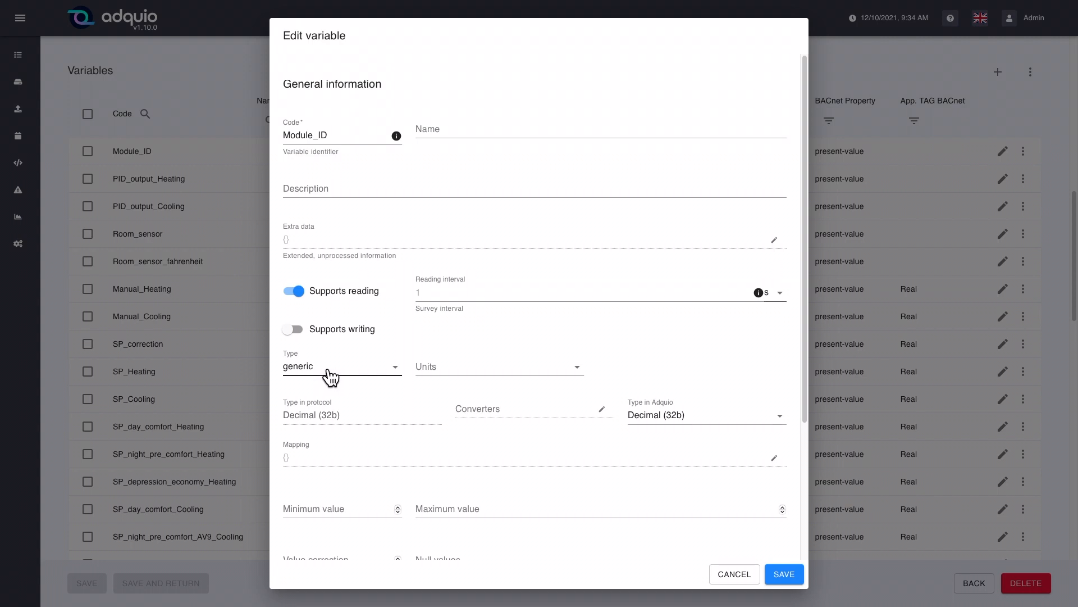
Step: Examine Module_ID's BACnet object, instance and property options together with its reading, writing and data type settings
scroll(408, 414, "down", 3)
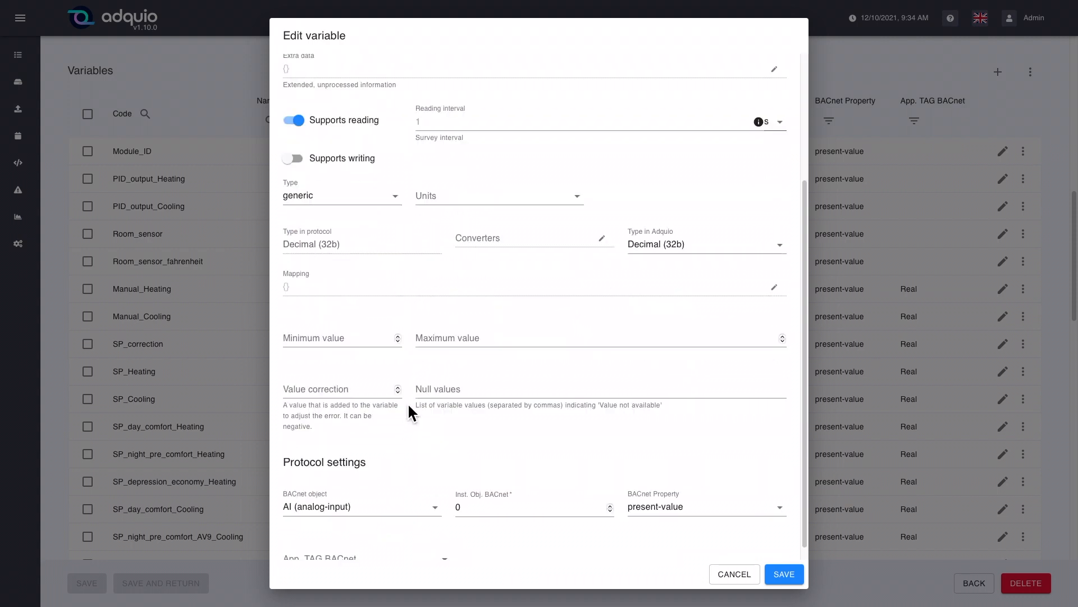
scroll(408, 405, "down", 1)
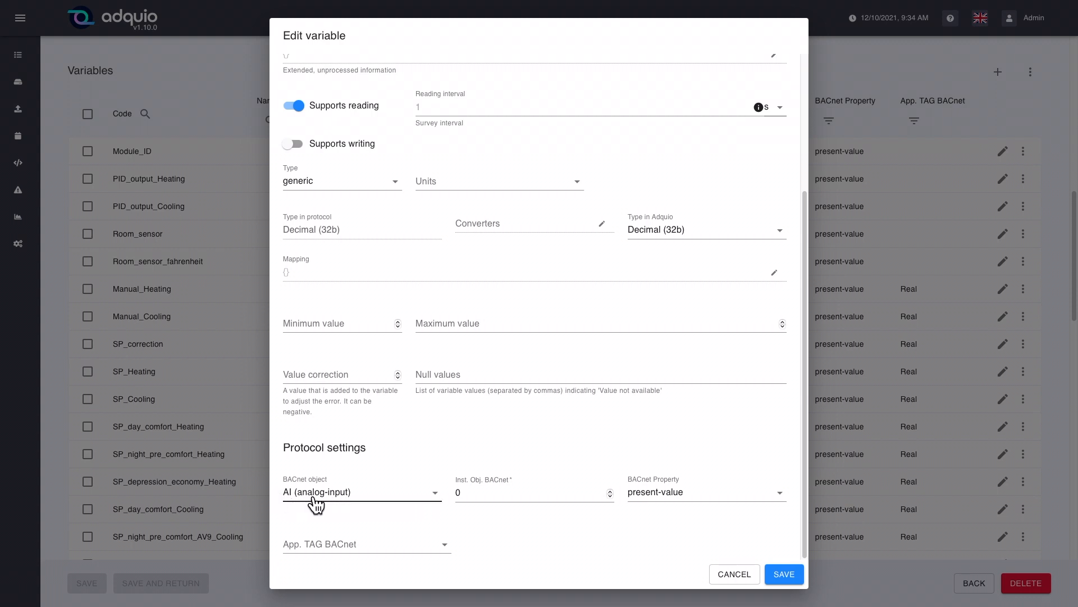
left_click(459, 497)
left_click(673, 501)
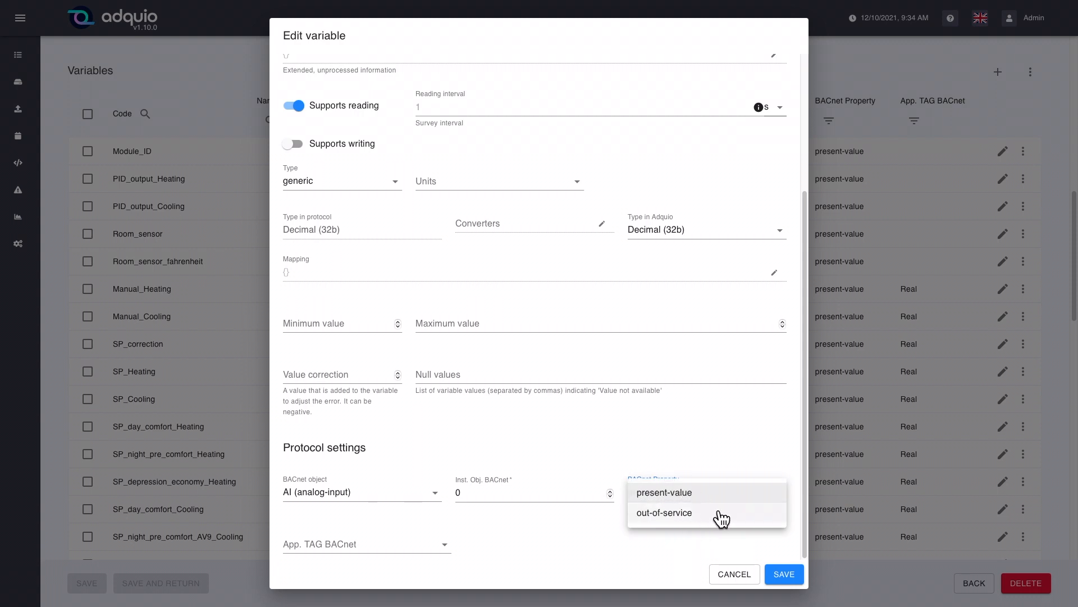
left_click(696, 500)
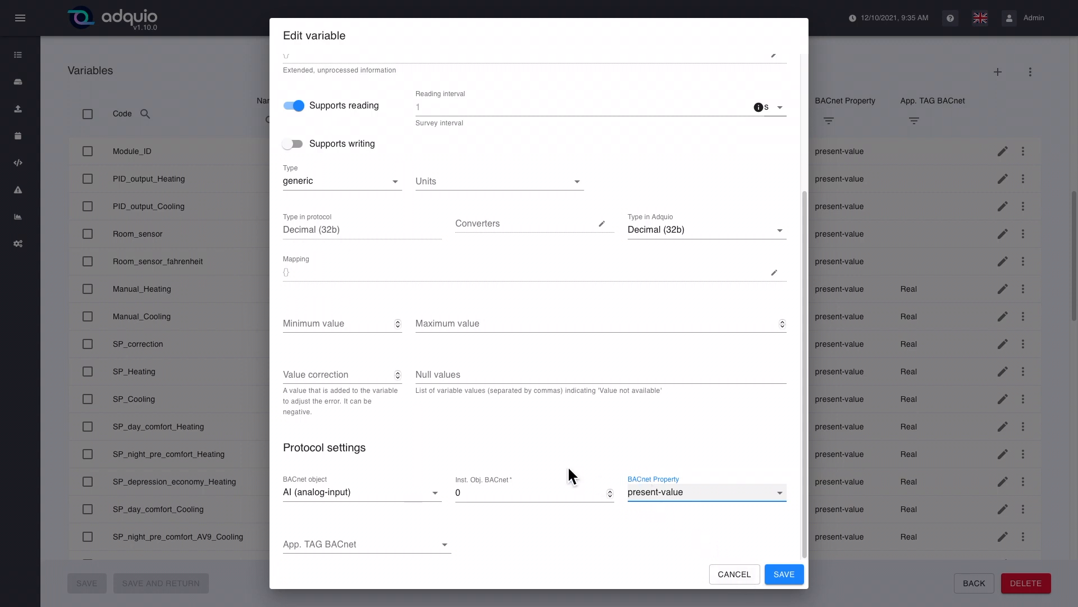
scroll(518, 398, "up", 3)
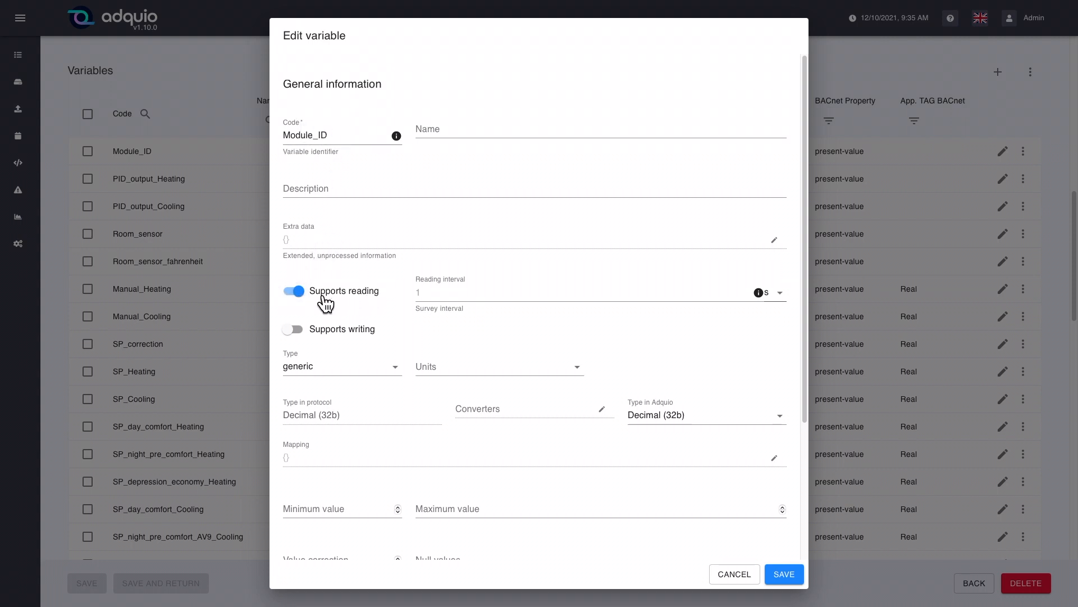
scroll(414, 288, "down", 1)
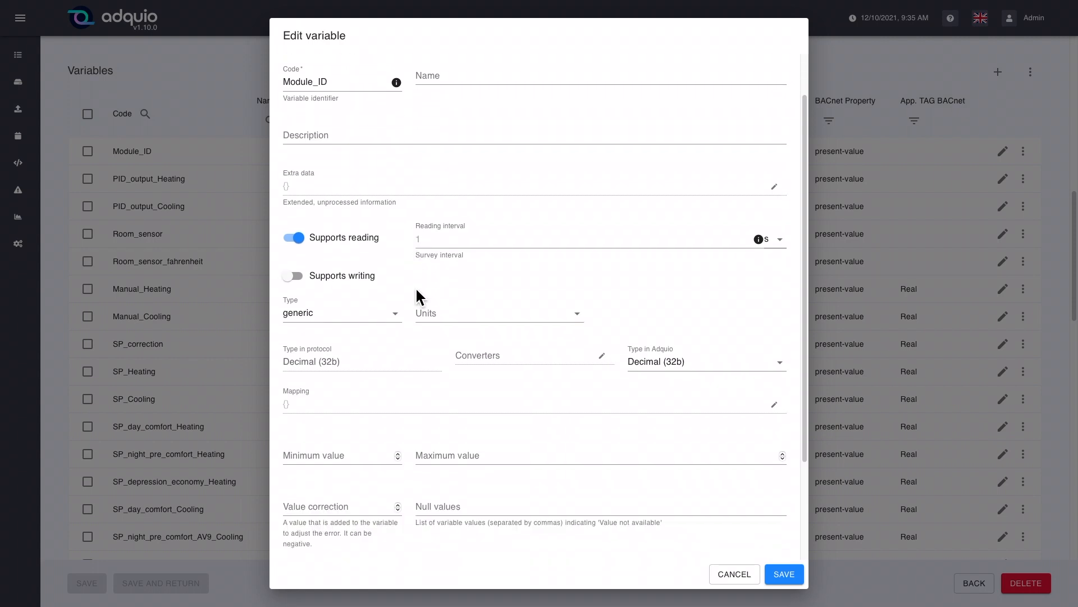
scroll(395, 298, "down", 2)
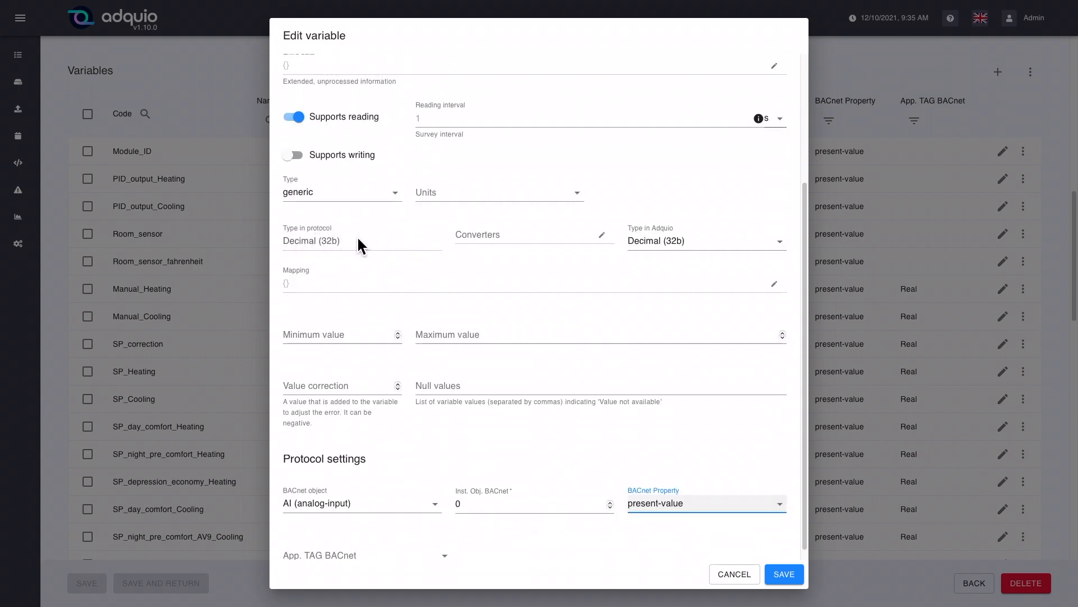
scroll(404, 262, "down", 1)
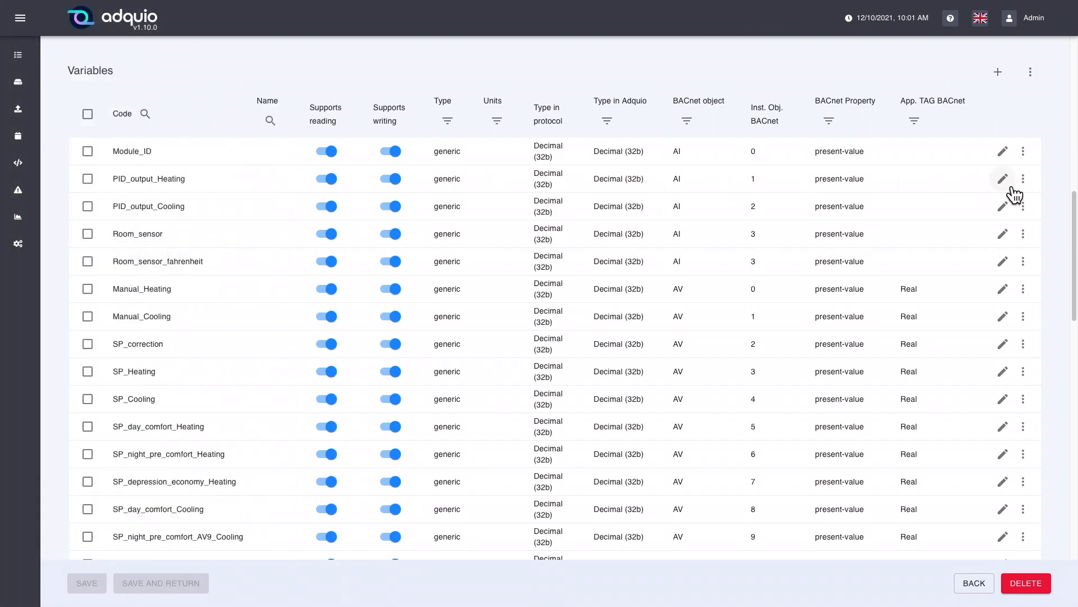
Step: Open the PID_output_Heating variable for editing, check its code, and disable its writing support
left_click(1004, 179)
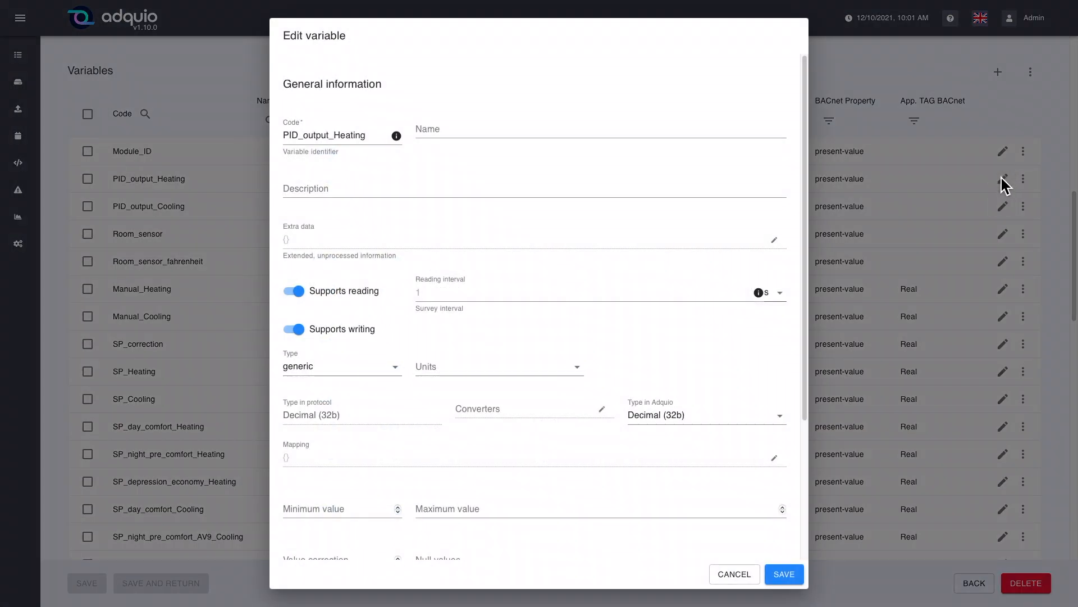
left_click(337, 138)
left_click(378, 137)
left_click(302, 329)
Step: Review PID_output_Heating's data types and BACnet object and instance settings, and close the variable without saving
scroll(389, 390, "down", 1)
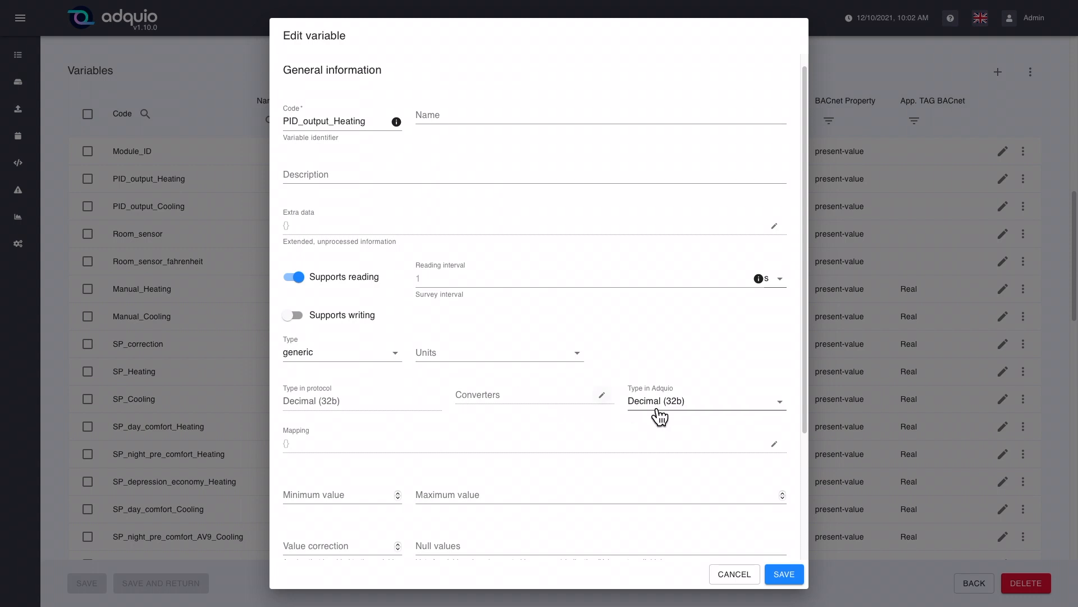
scroll(669, 406, "down", 2)
scroll(629, 413, "down", 1)
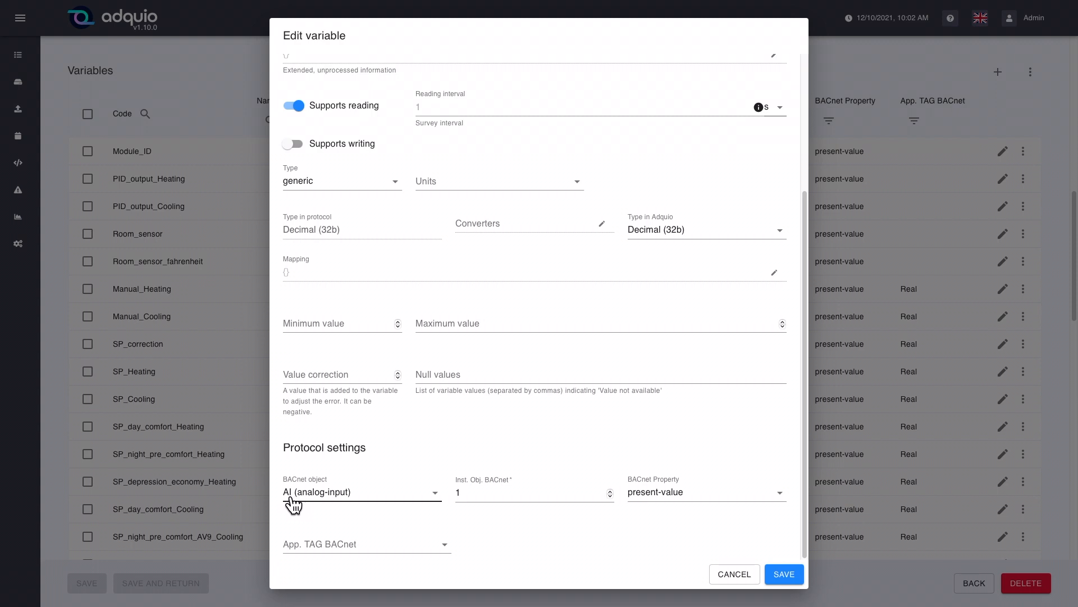
left_click(468, 497)
left_click(740, 584)
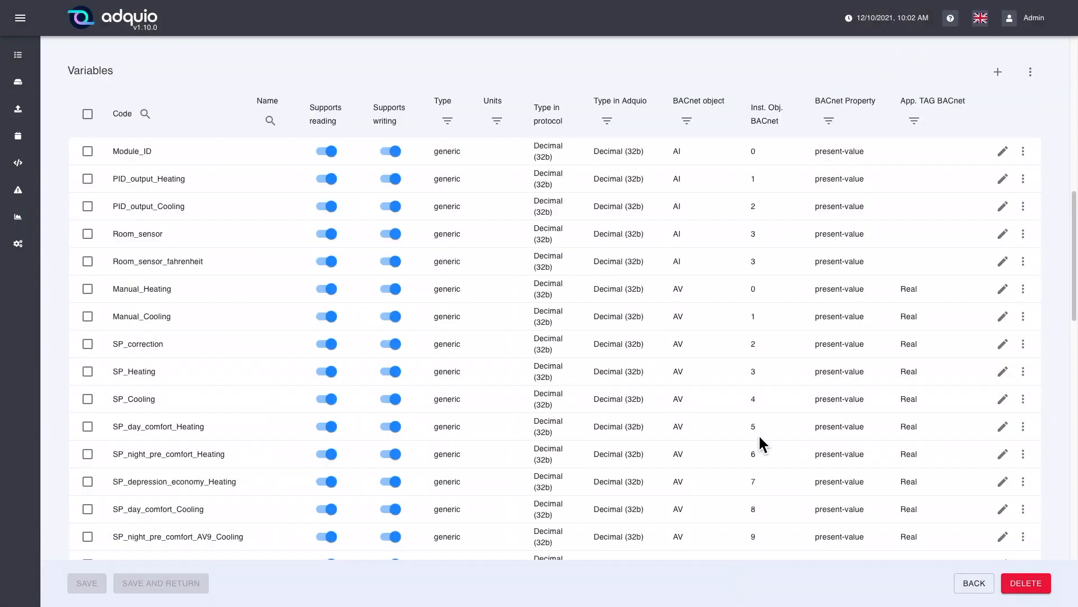